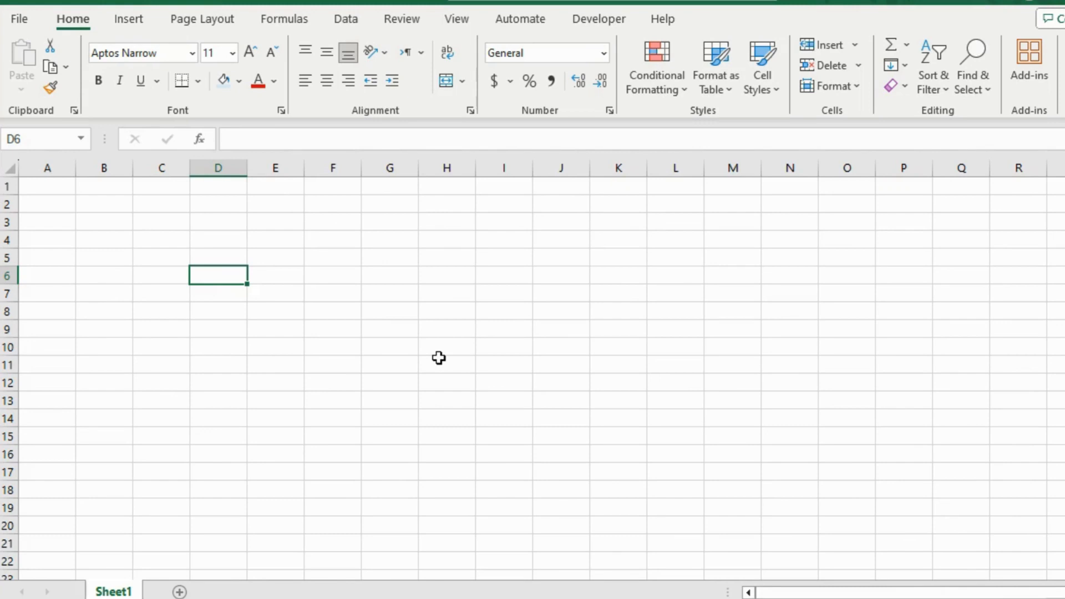
Switch the blank worksheet to the Page Layout workbook view.
left_click(380, 238)
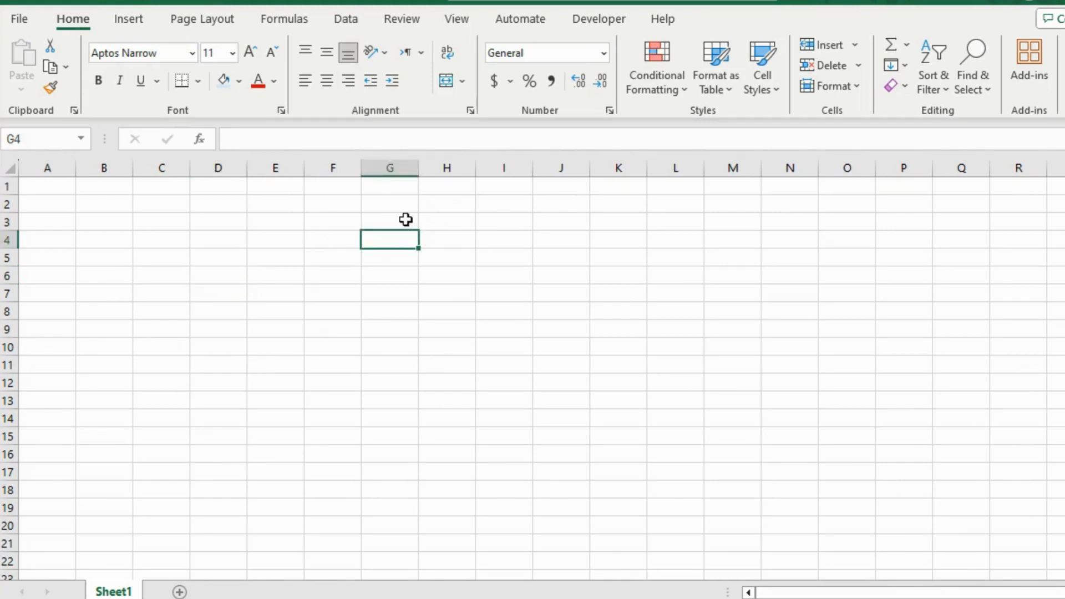
left_click(458, 21)
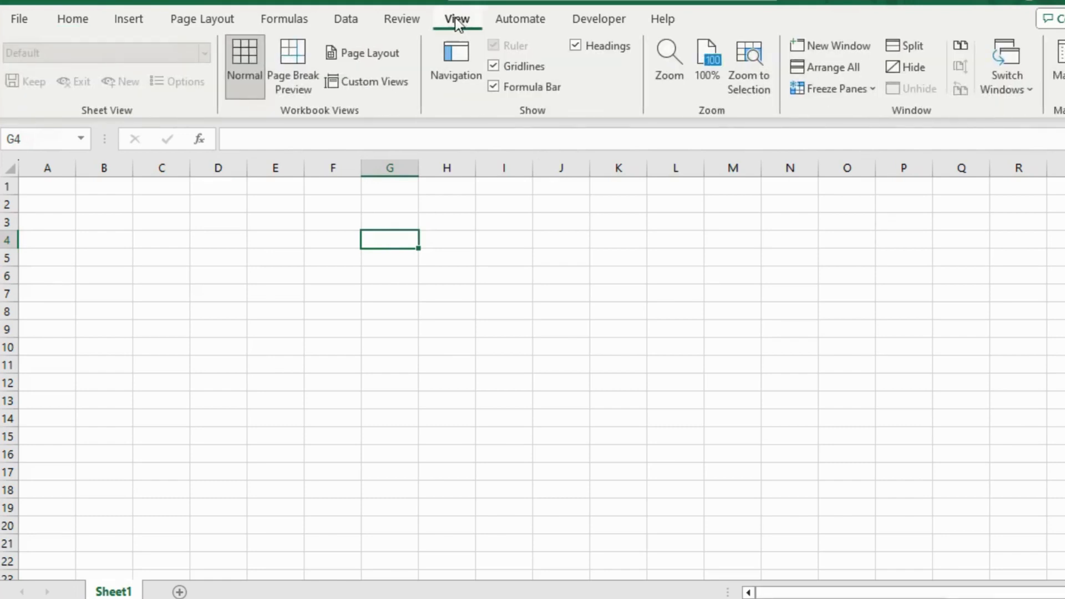
left_click(386, 52)
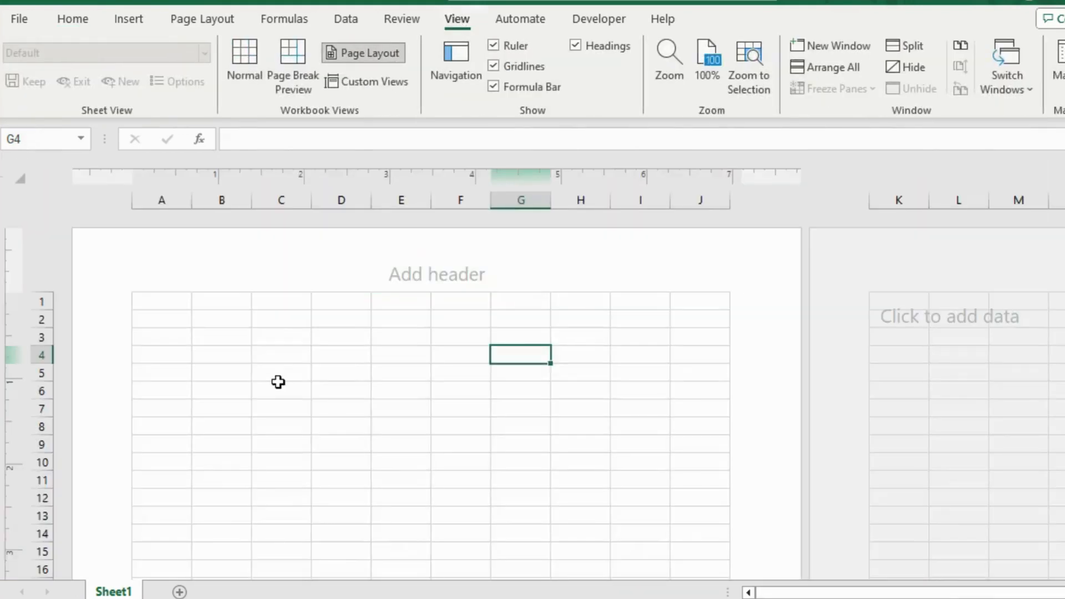
left_click(278, 383)
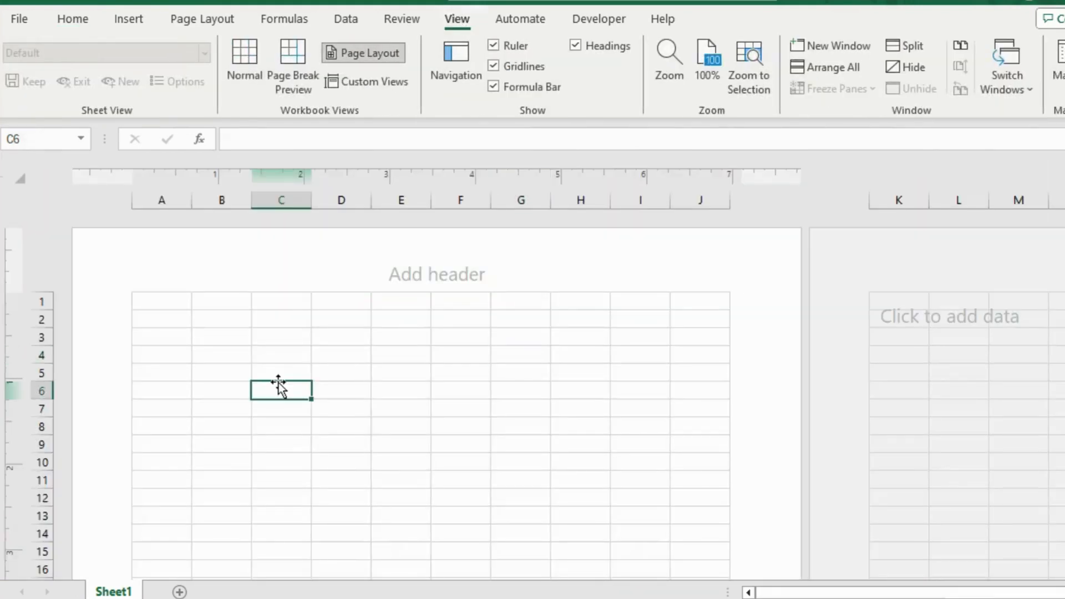
Rename the worksheet Sheet1 as "Invoice".
double_click(113, 593)
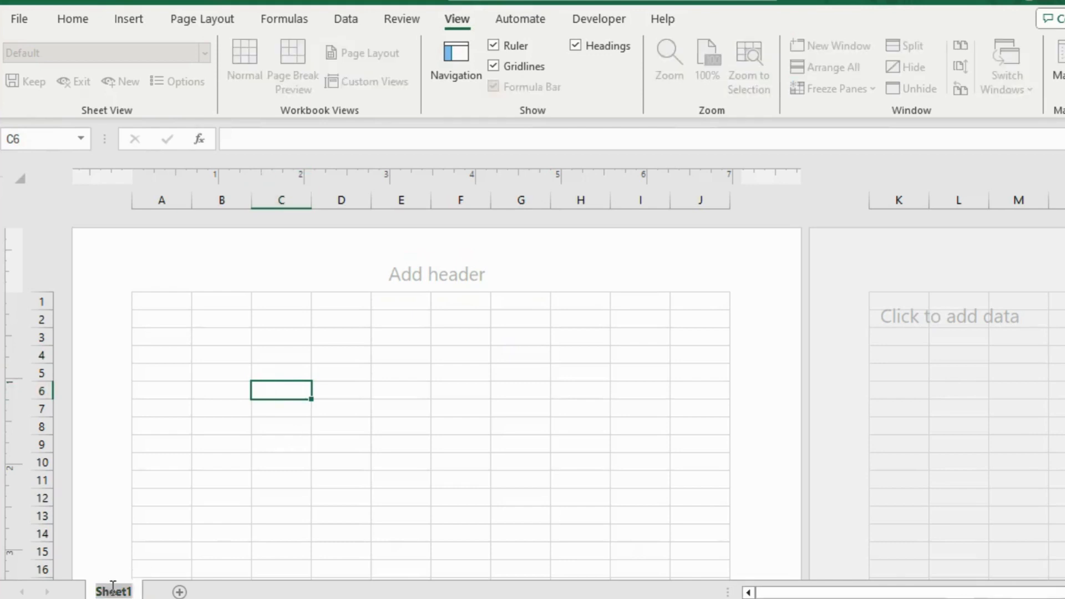
type("Invoice")
key("Return")
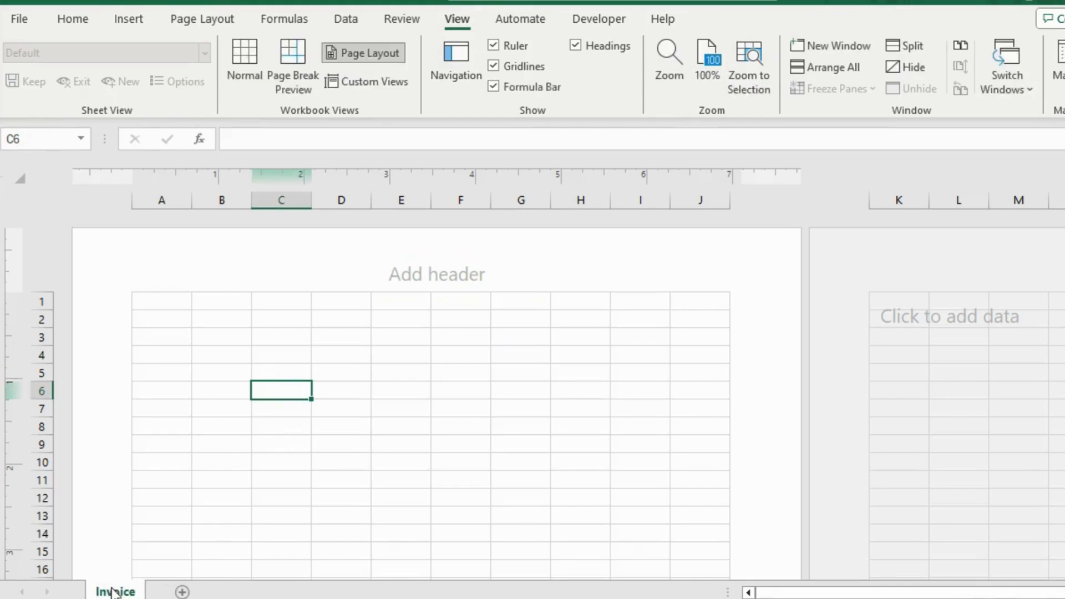
Merge and center cells A1:E2 and enter the title "Invoice" in the merged cell.
left_click_drag(166, 302, 411, 317)
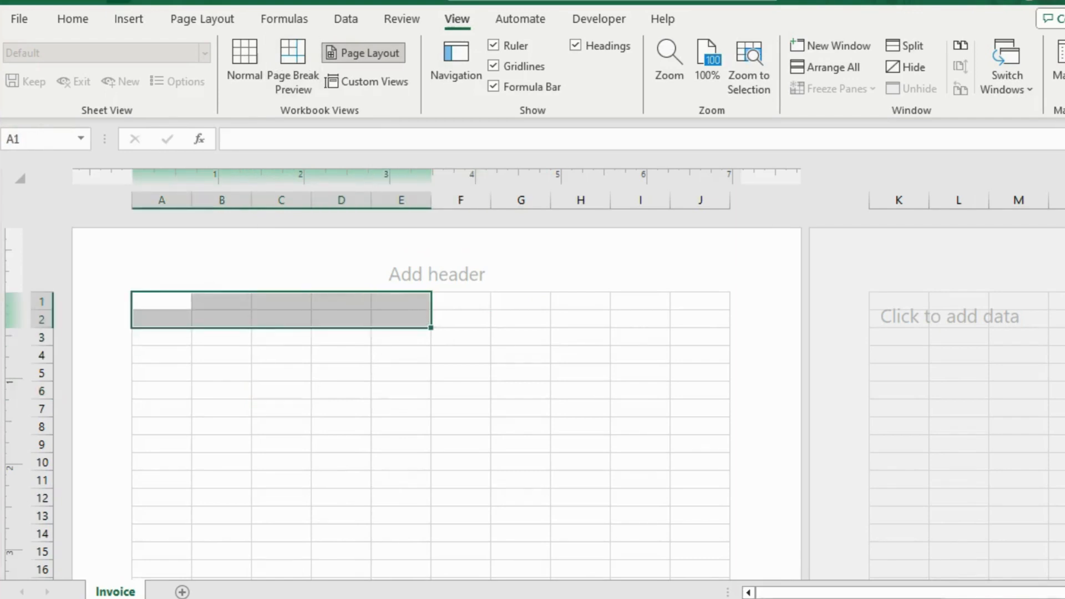
left_click(73, 20)
left_click(444, 81)
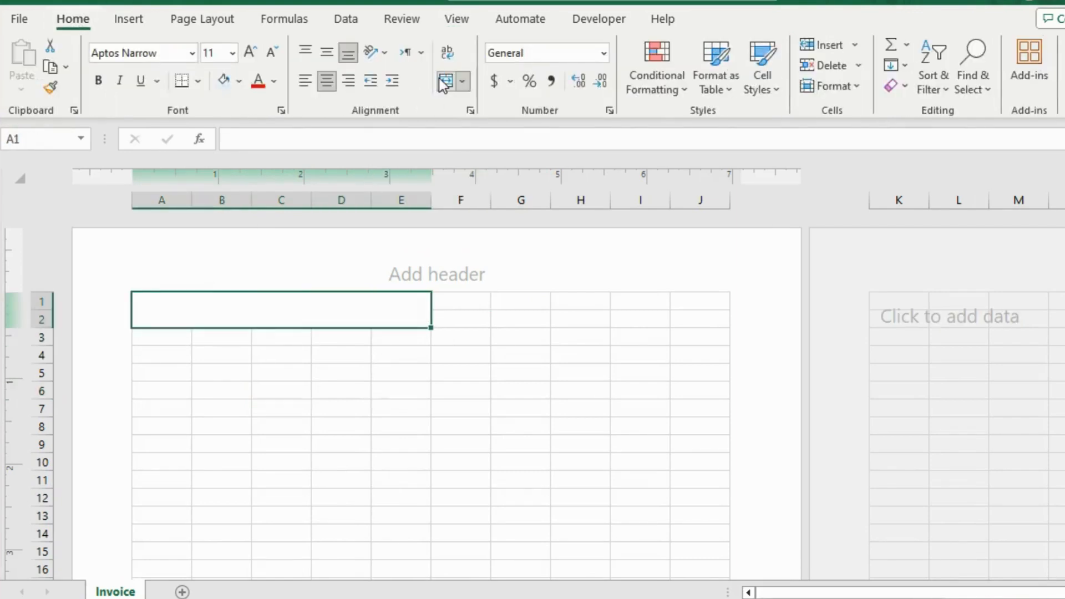
type("Invoice")
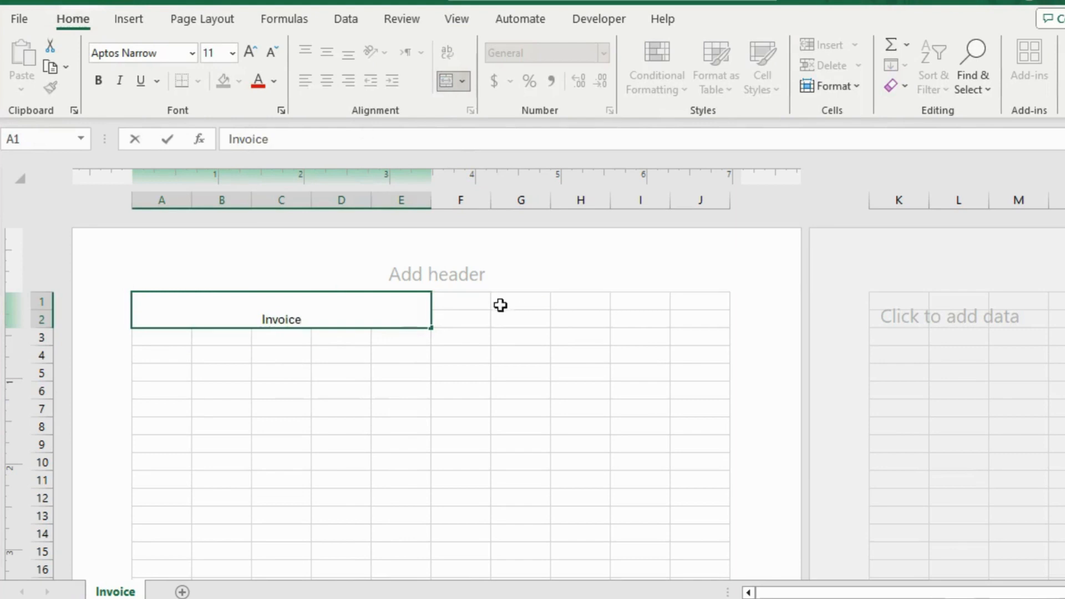
key("ctrl+Return")
Merge and center cells F1:J2 and enter "Company's Logo" in the merged cell.
left_click_drag(470, 302, 693, 317)
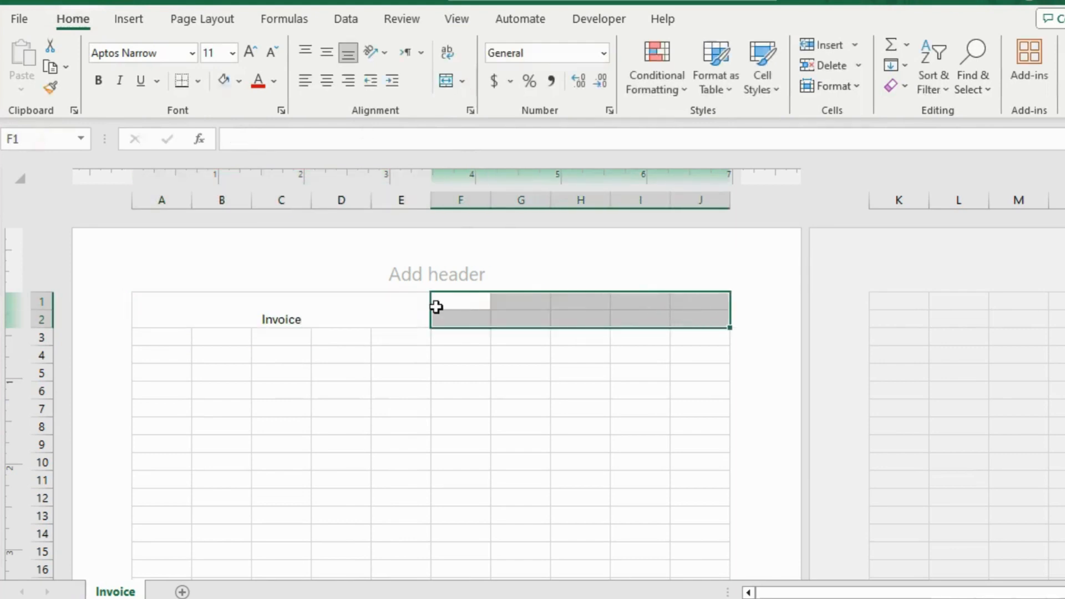
left_click(449, 86)
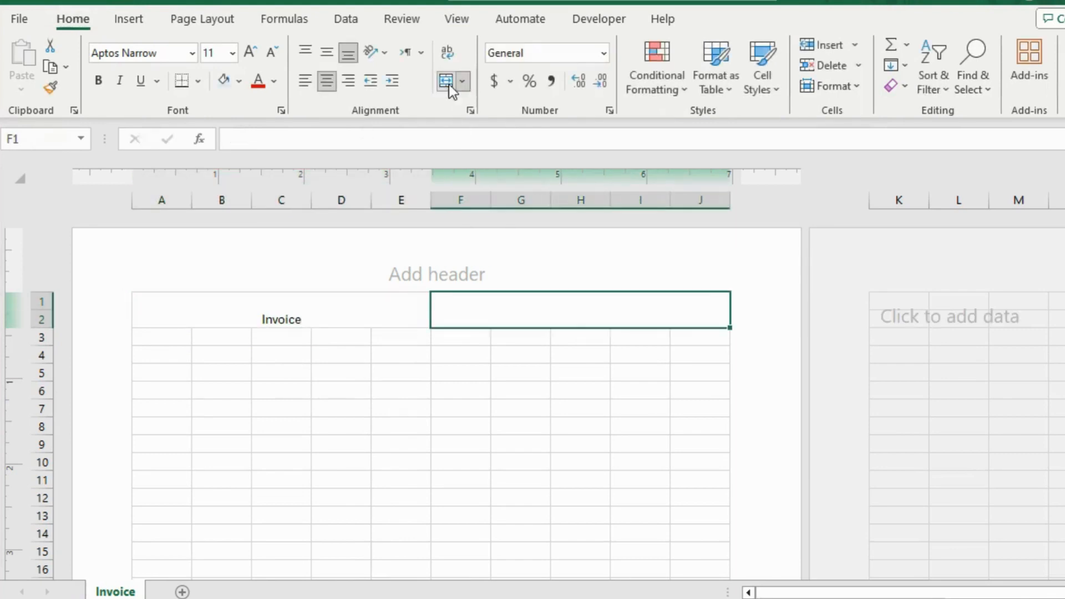
type("Company's Logo")
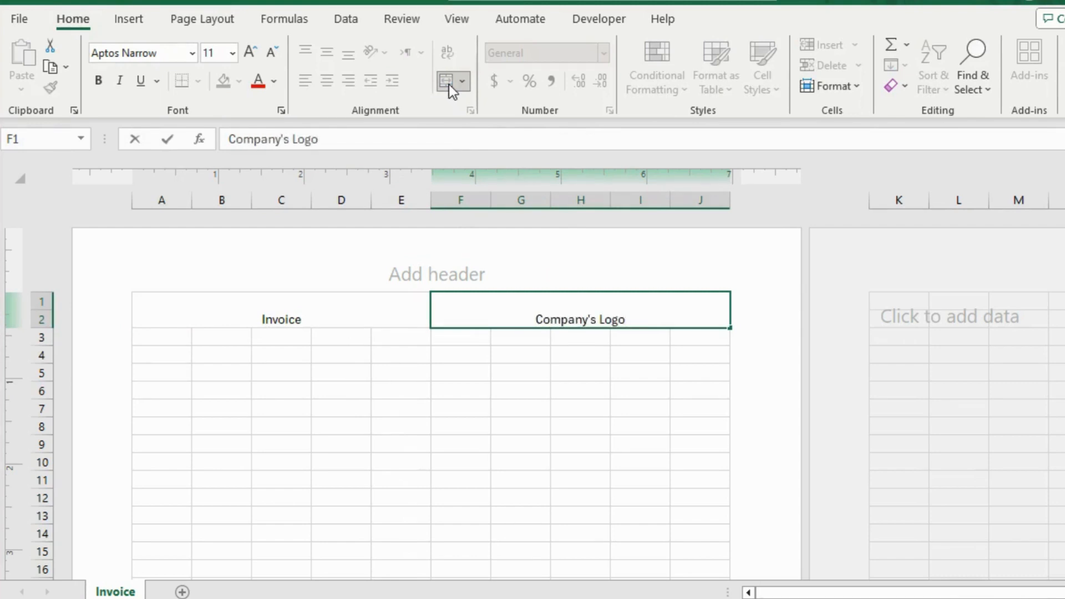
left_click(350, 358)
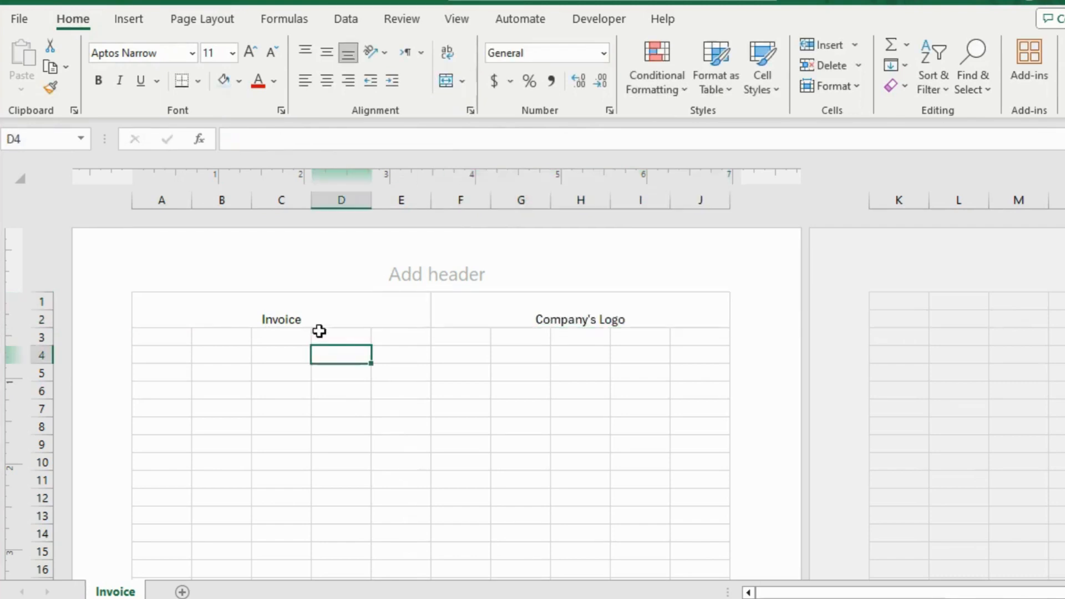
Format the "Invoice" and "Company's Logo" cells as bold 18 pt text with top and left alignment.
left_click_drag(321, 322, 522, 319)
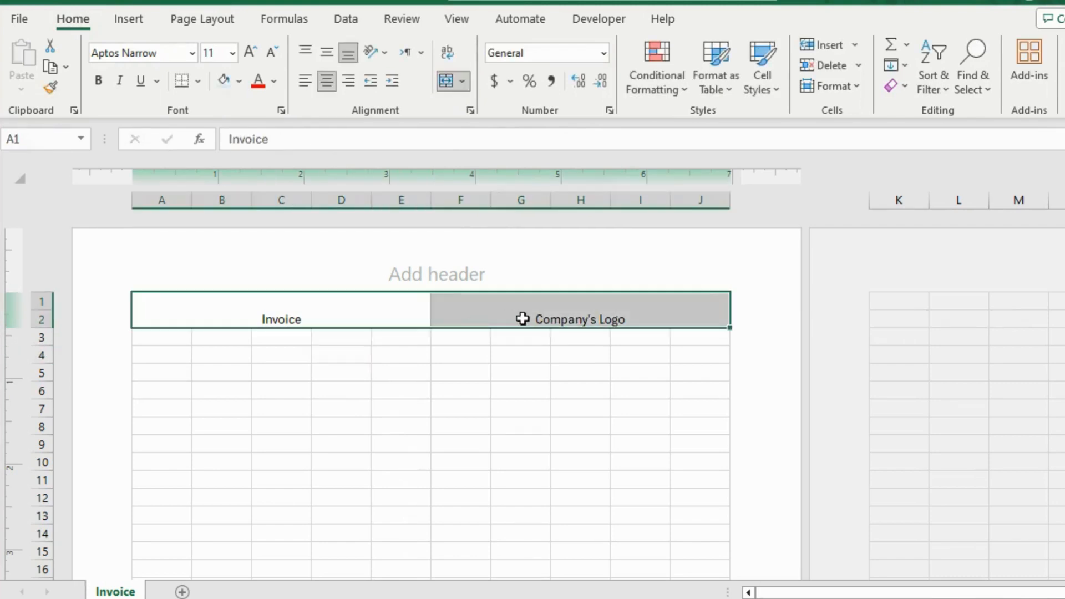
left_click(246, 54)
left_click(246, 54)
left_click(246, 54)
left_click(98, 81)
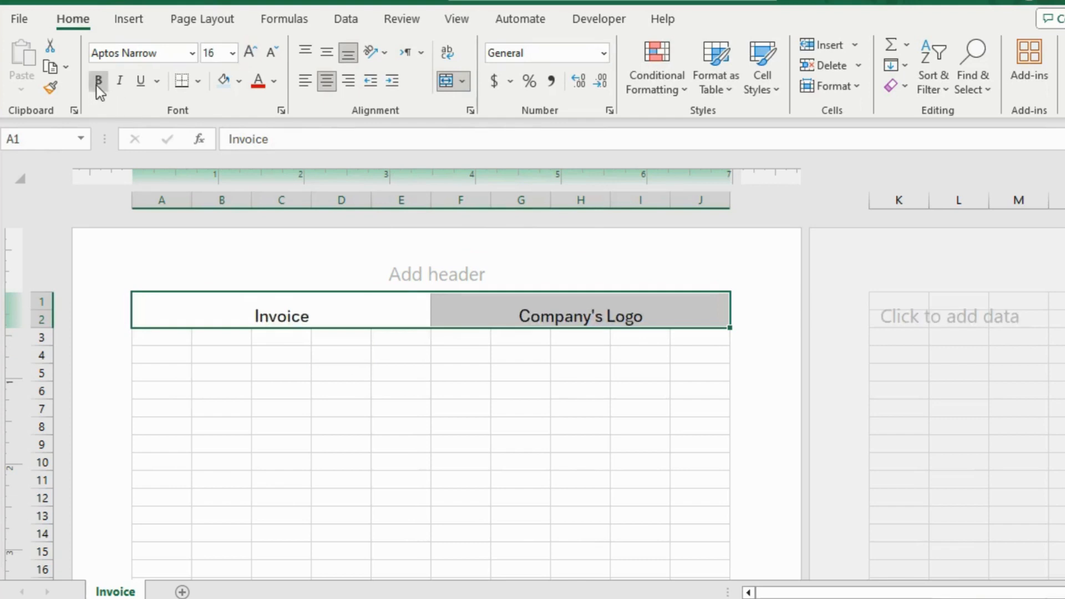
left_click(253, 54)
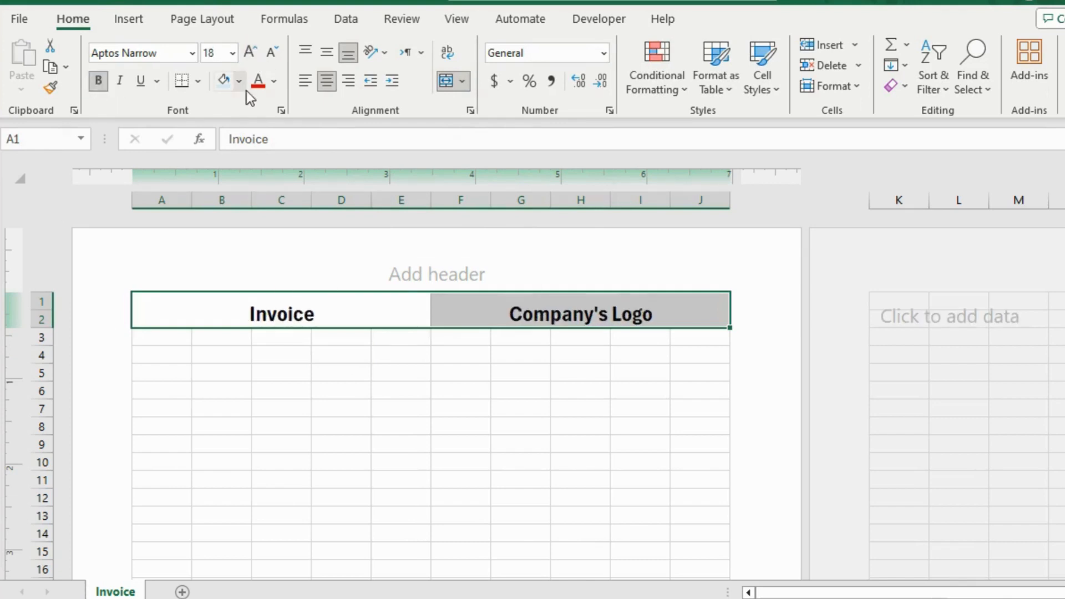
left_click(312, 54)
left_click(312, 80)
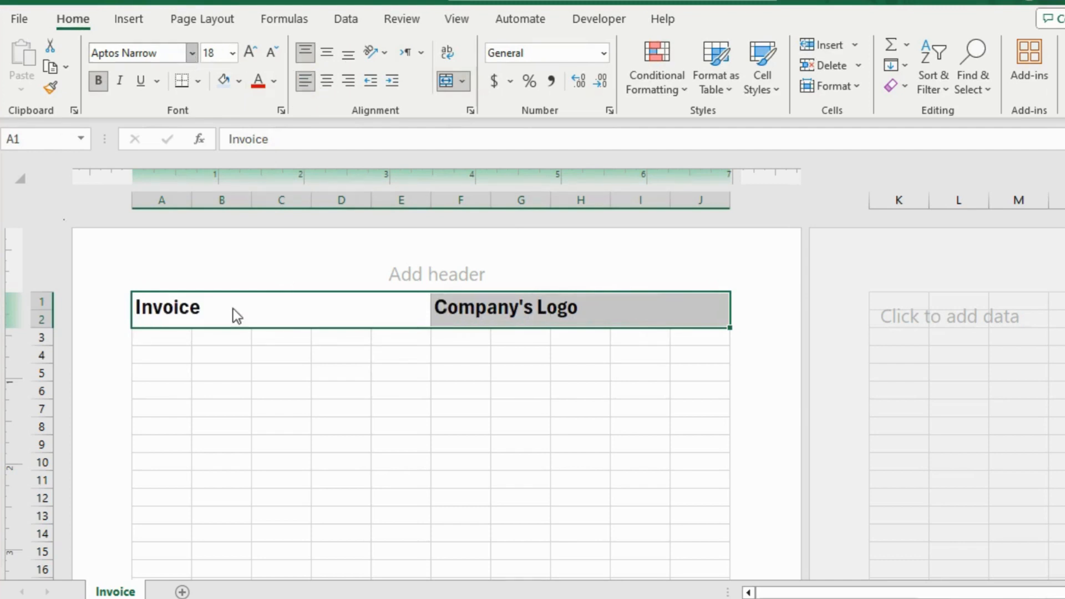
left_click(187, 52)
key("BackSpace")
key("Escape")
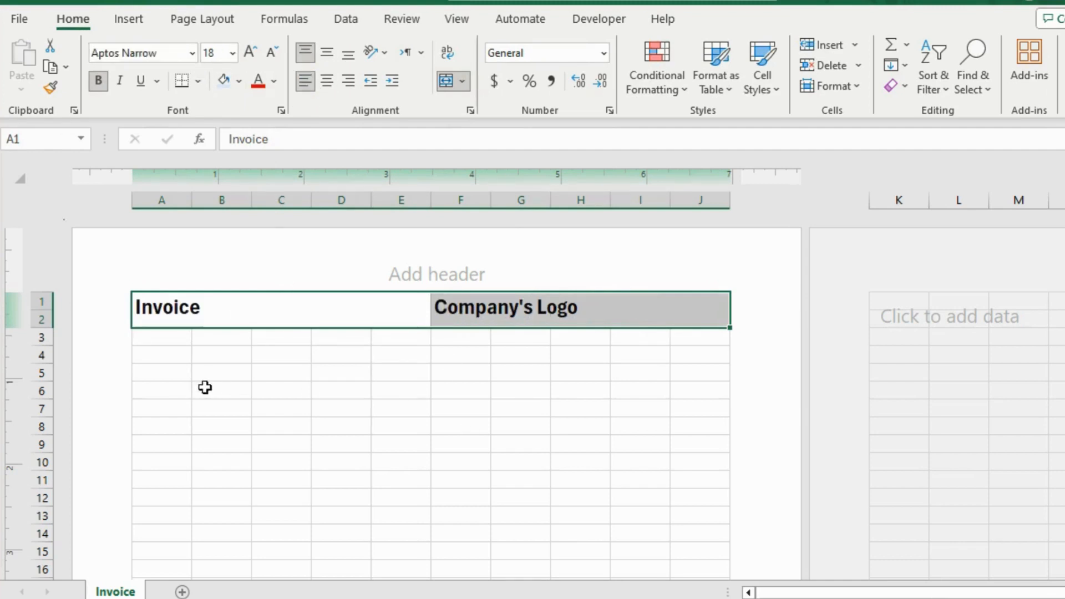
Enter "Company's address, P/O Box, Street Address" in cell A3 below the title.
left_click(169, 338)
type("Compa")
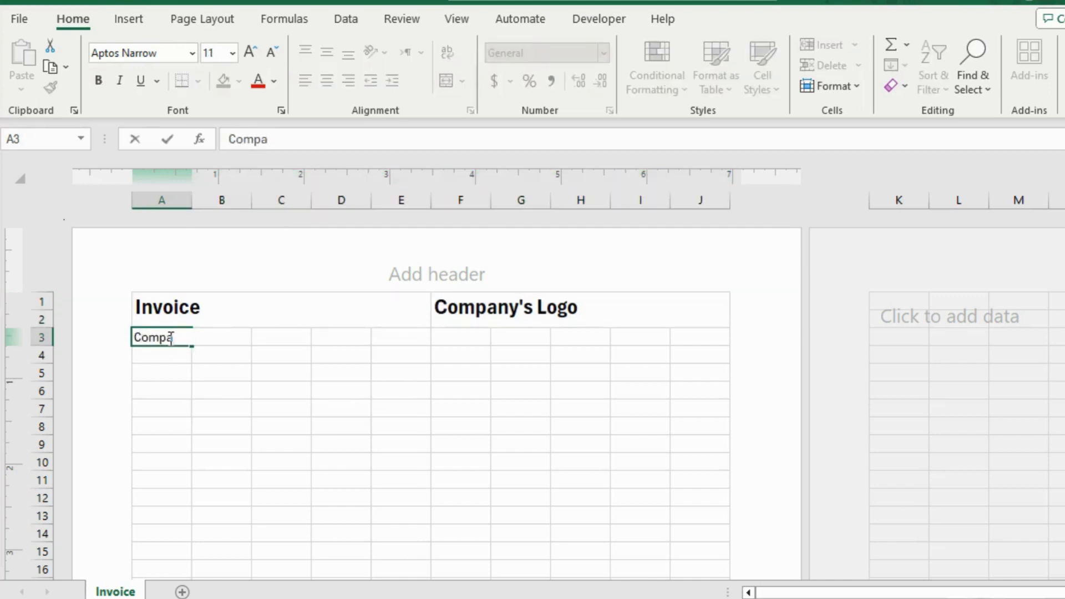
type("ny's address, P/O Box")
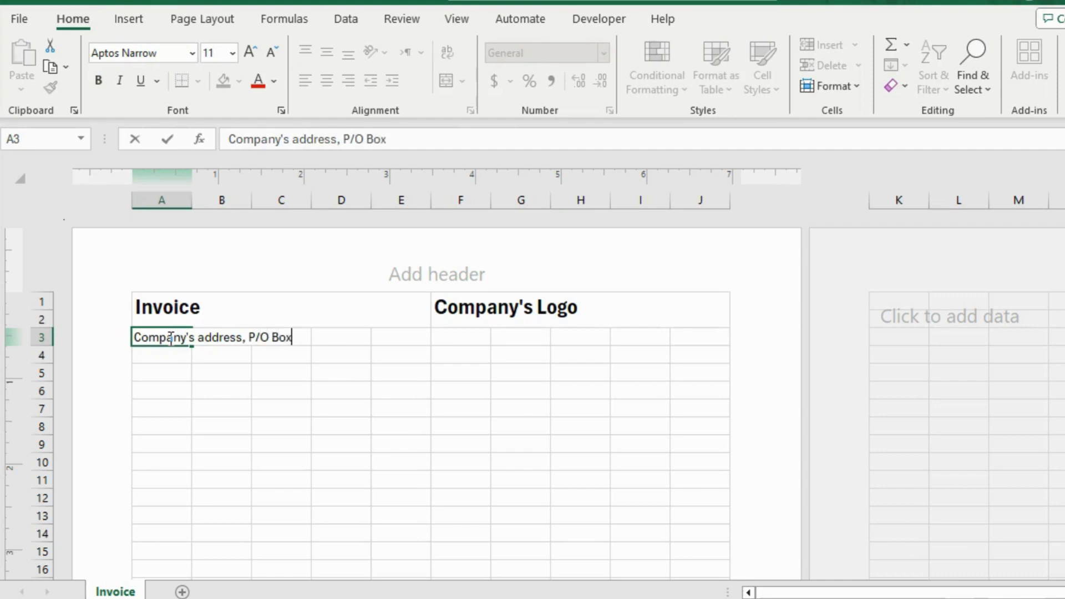
type(", Street")
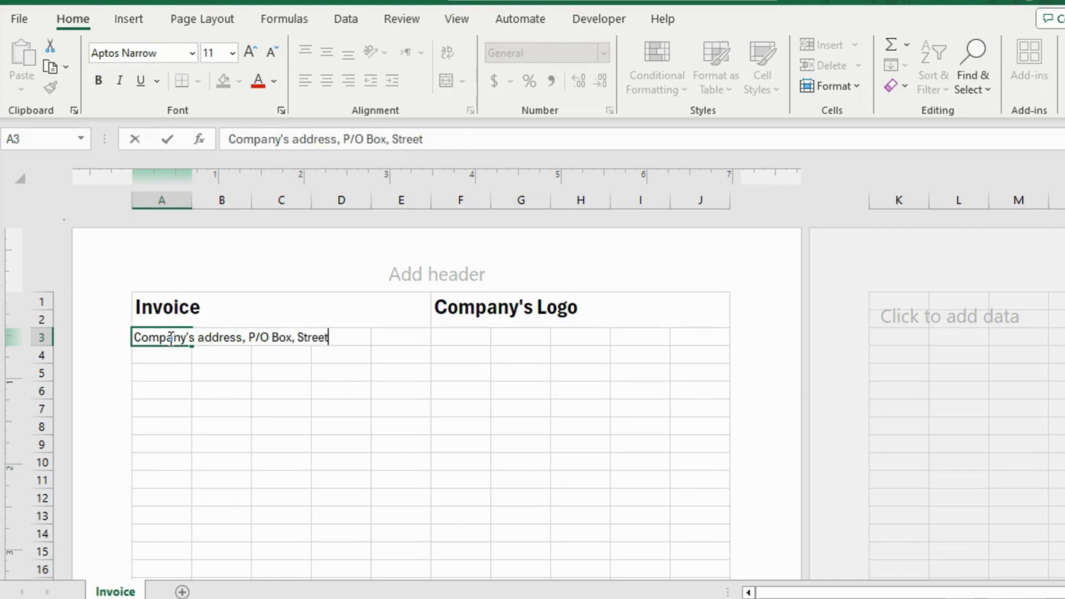
type(" Address")
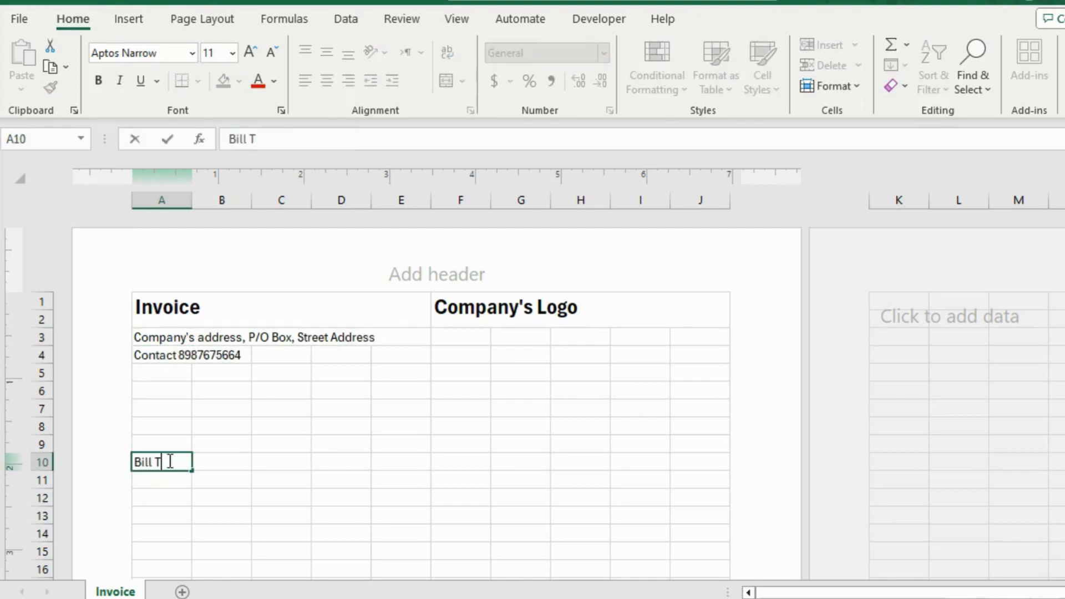
Enter the company's contact number in cell A4 and a bold 14 pt heading "Bill To:" in cell A10.
type("o:")
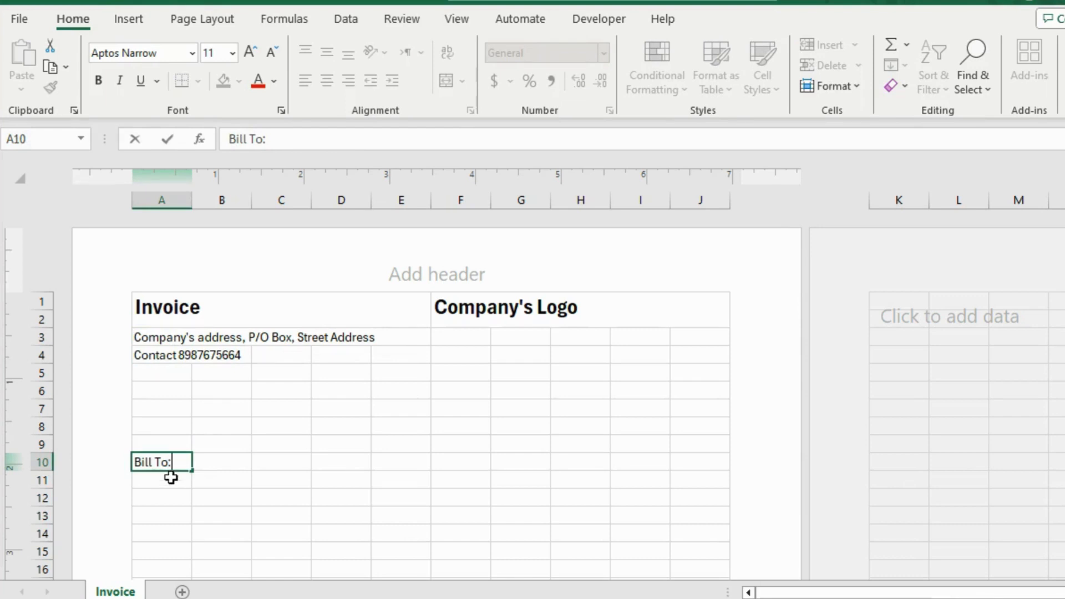
left_click(171, 479)
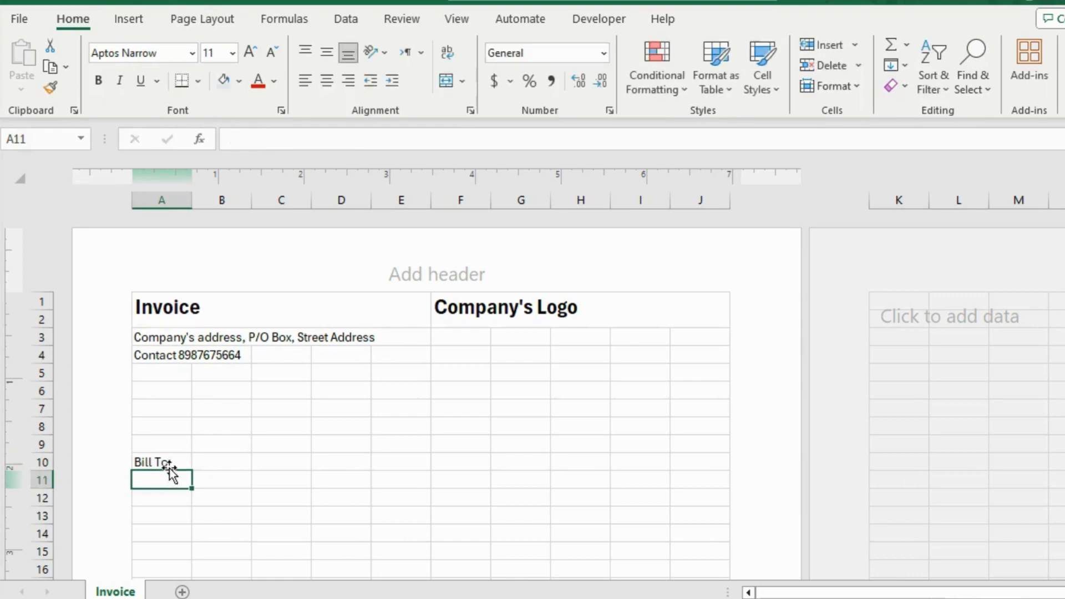
left_click(170, 466)
left_click(250, 52)
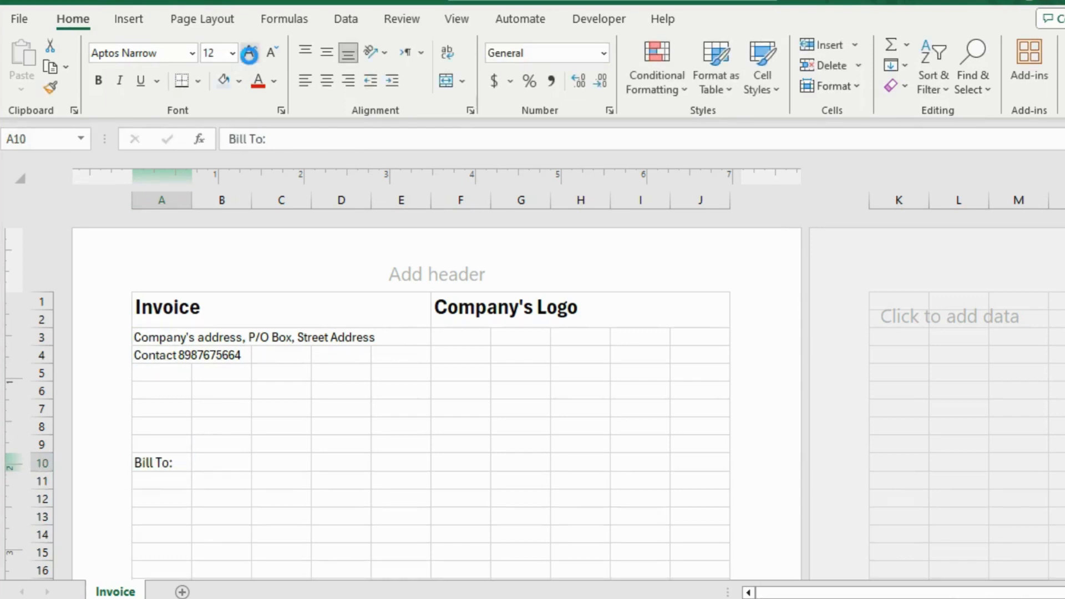
left_click(250, 53)
left_click(98, 81)
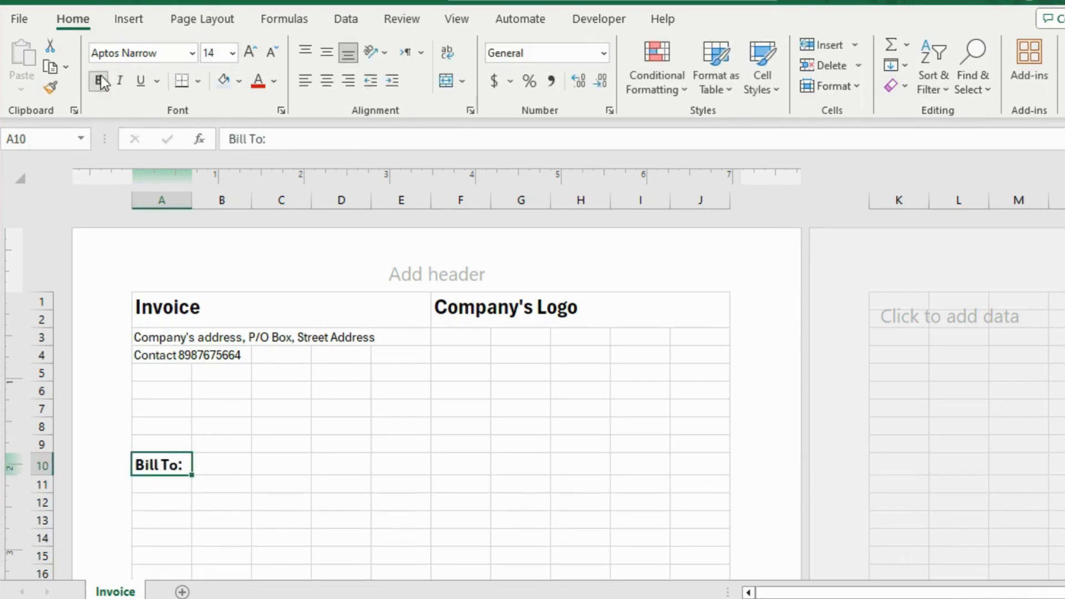
Enter "Customer Name/Company Name" in cell A11 under the "Bill To:" heading.
left_click(172, 485)
type("Customer ")
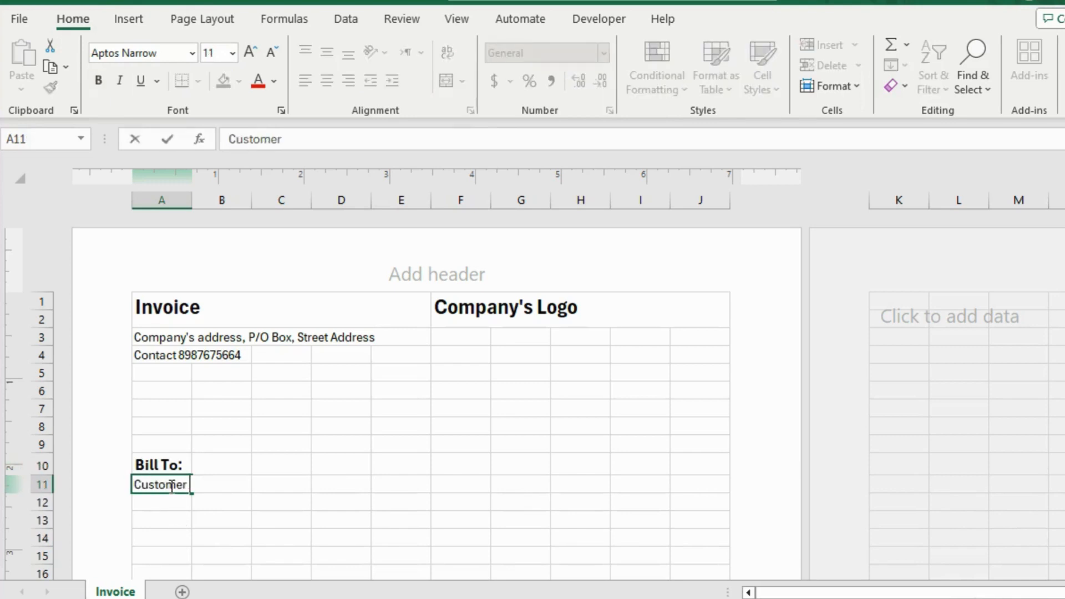
type("Name/C")
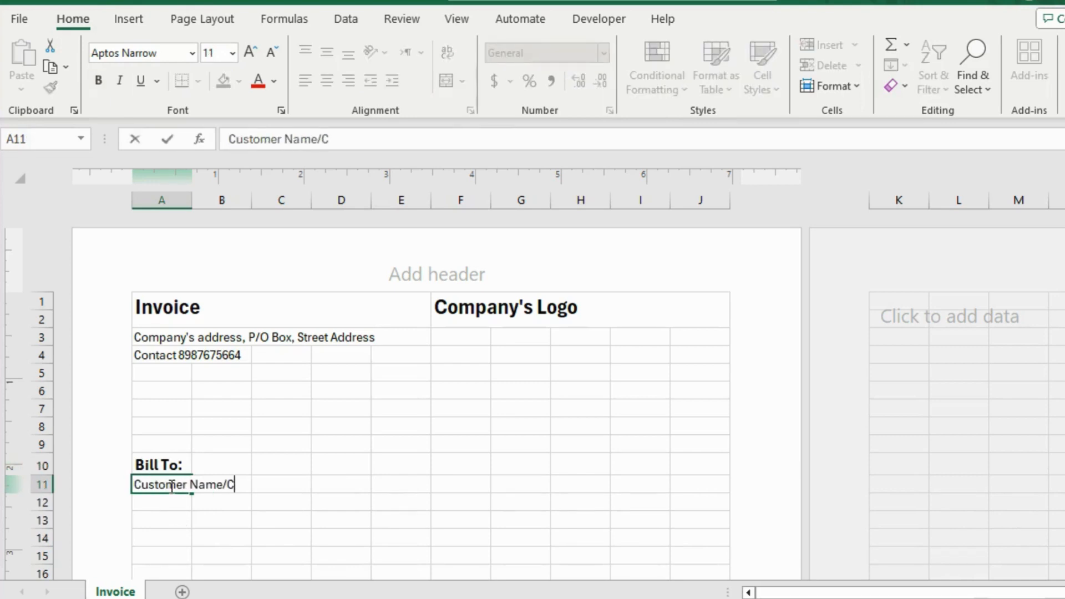
type("ompany Name")
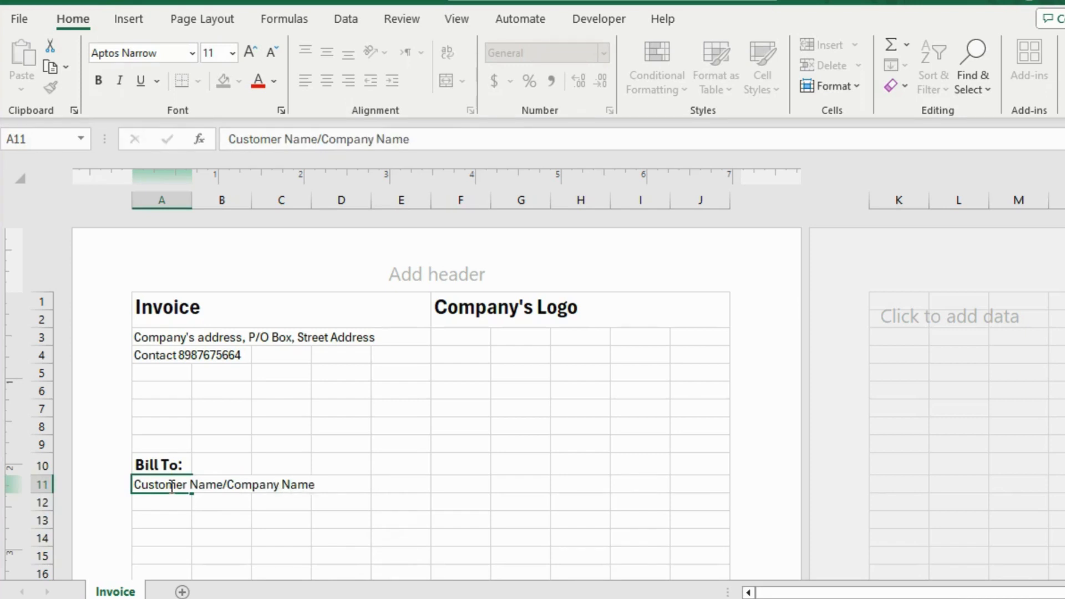
key("Return")
Enter the placeholder "Address, P/Obox, Street Address," in cell A12 of the billing section.
type("Address")
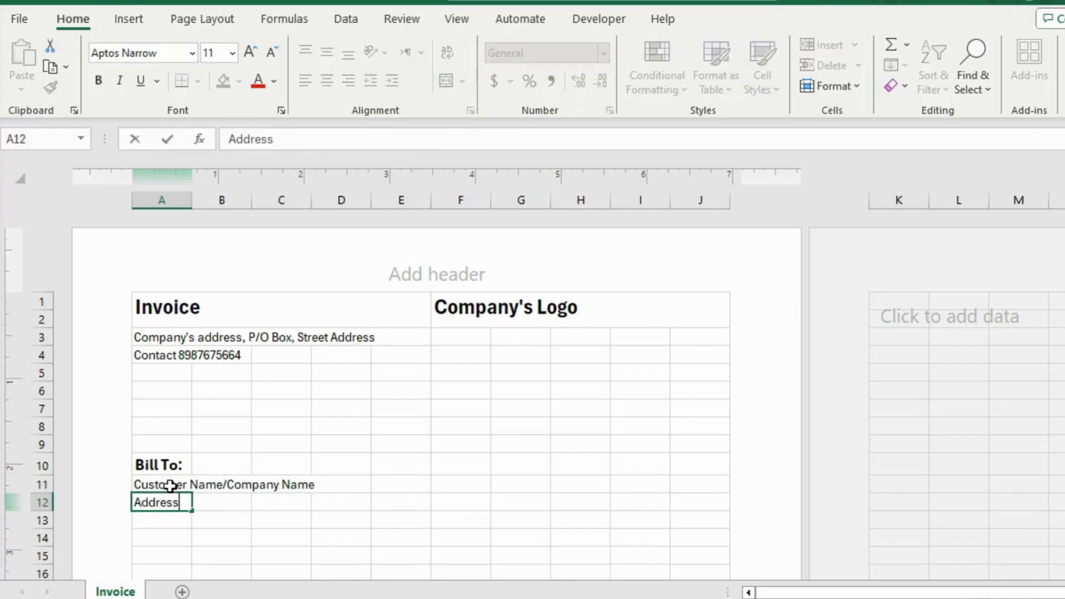
type(", P/OBo")
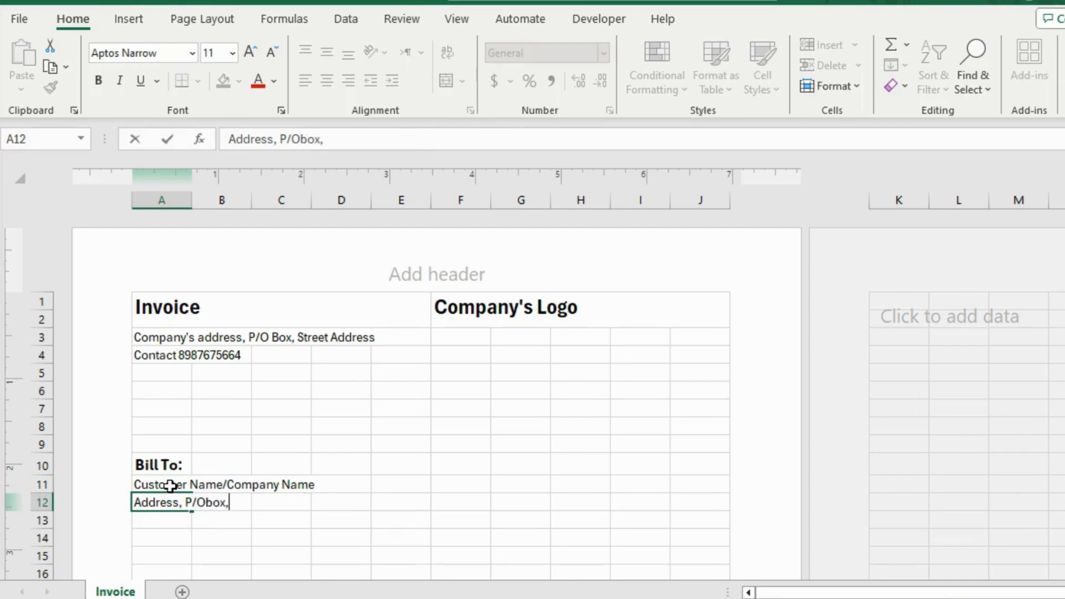
type("x, Street Address,")
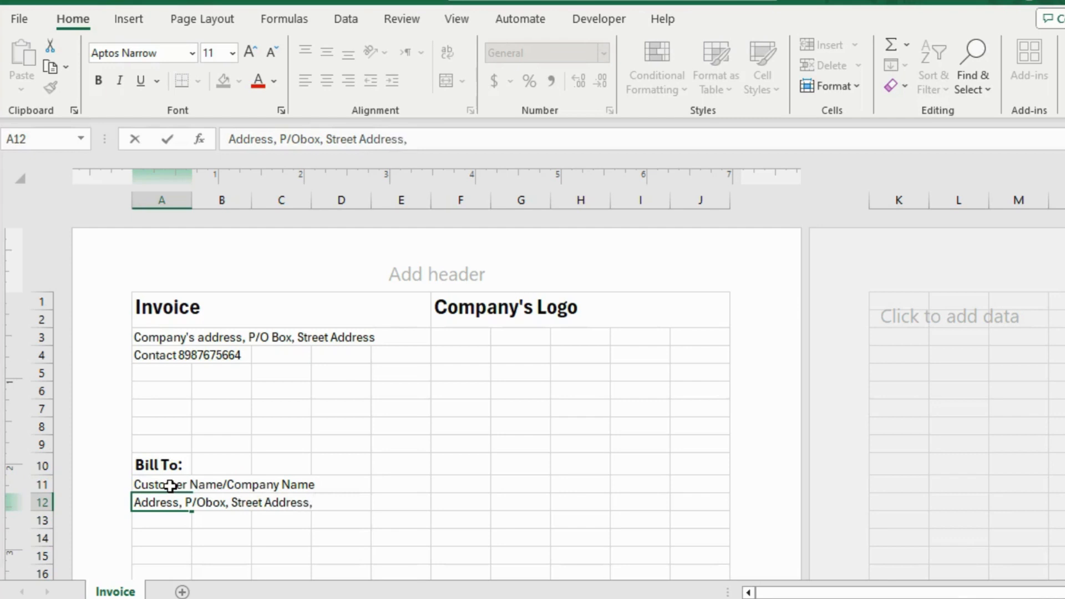
Enter "Contact" followed by the customer's phone number in cell A13.
left_click(168, 523)
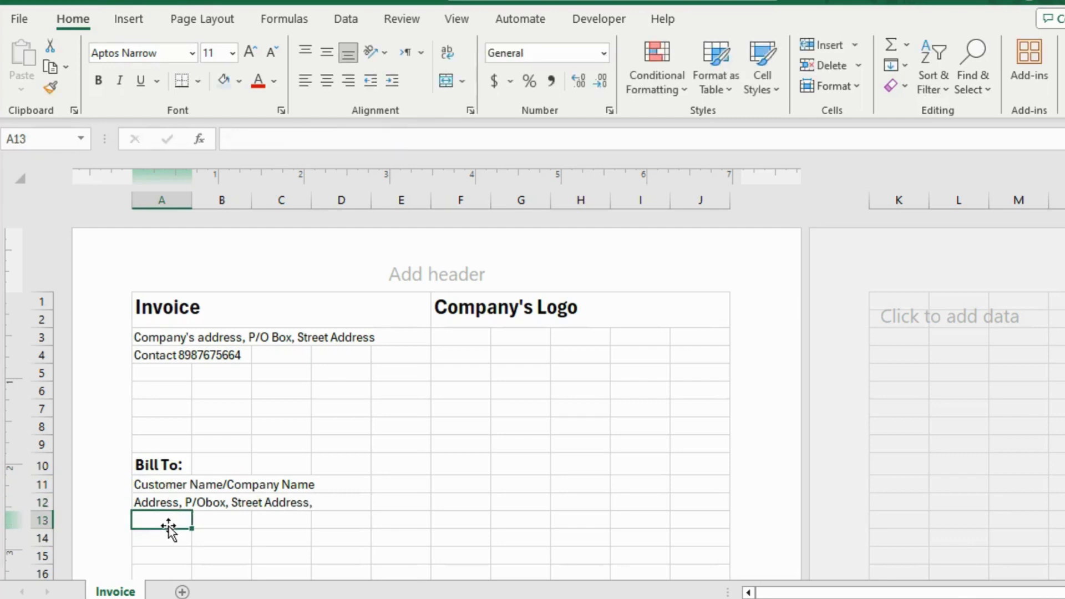
type("Contact 786765645")
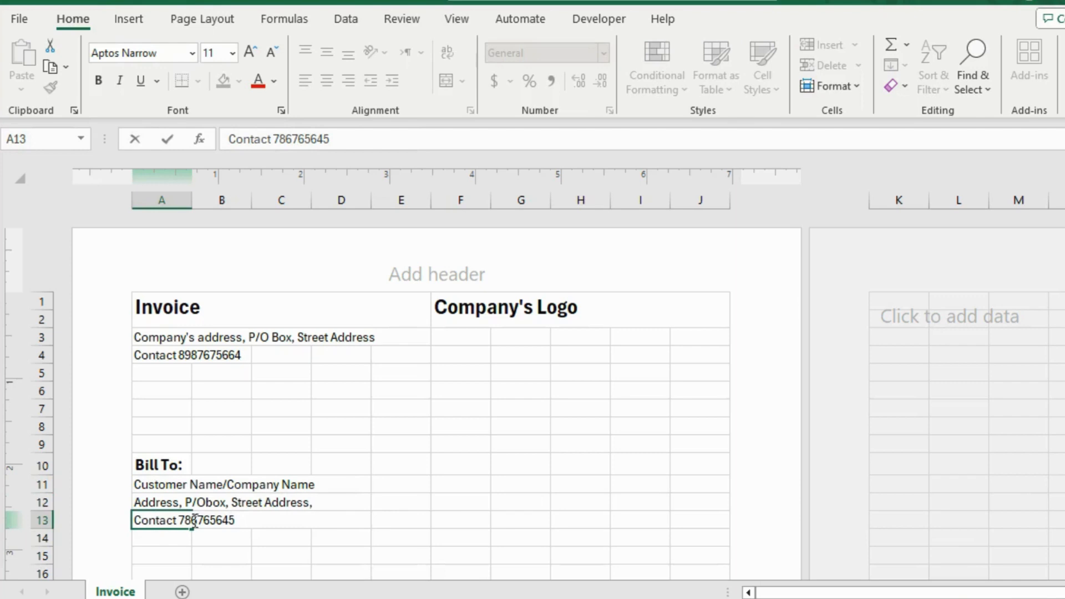
left_click(479, 465)
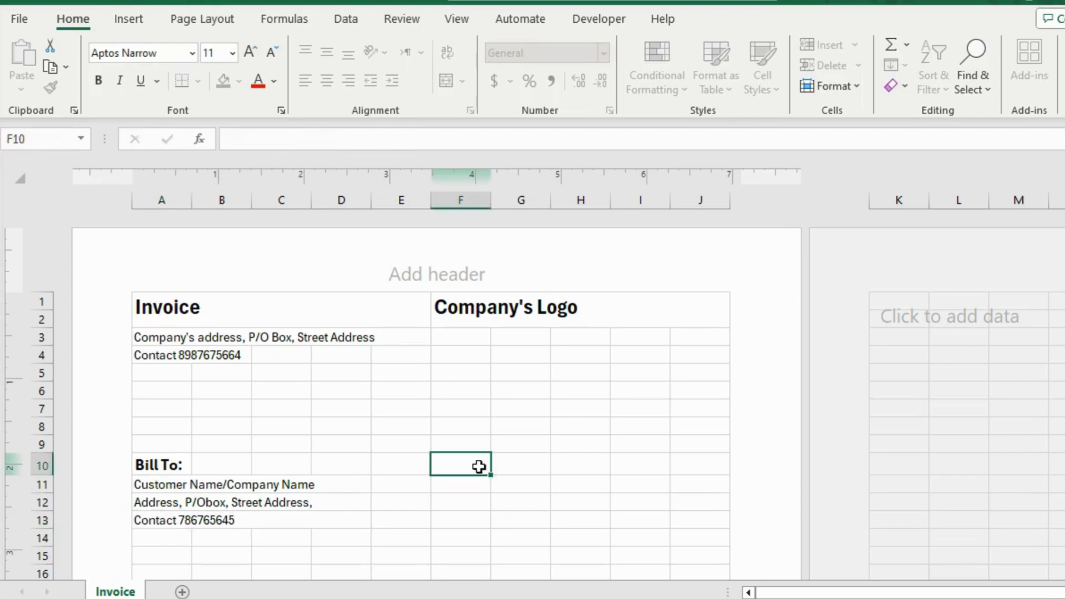
Enter the labels "Invocie No", "Date" and "Due Date" in cells F10 to F12 beside the Bill To section.
type("Invvocie ")
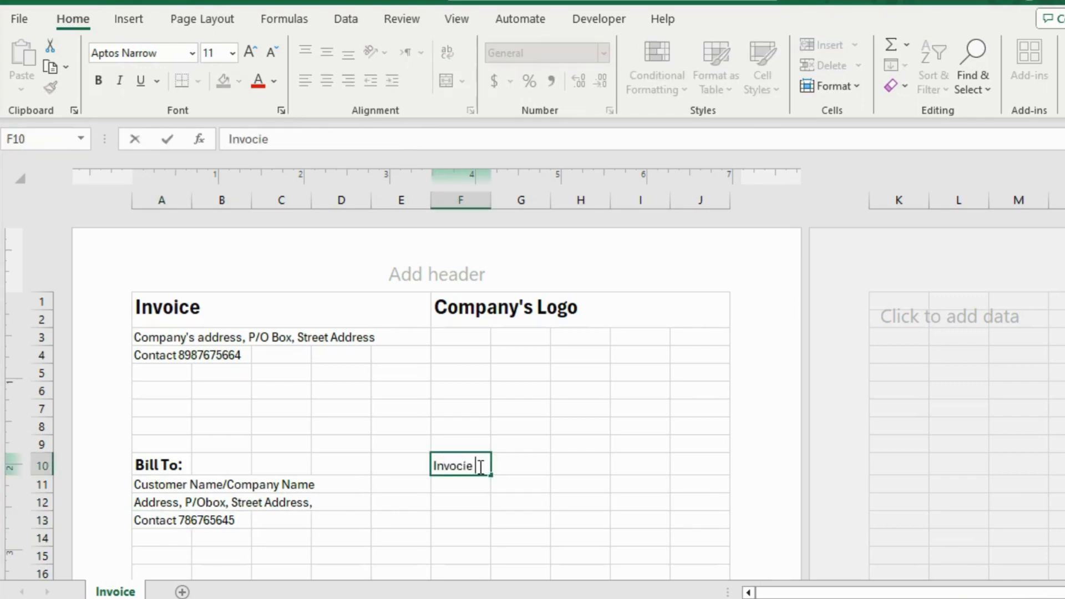
type("No.")
key("Return")
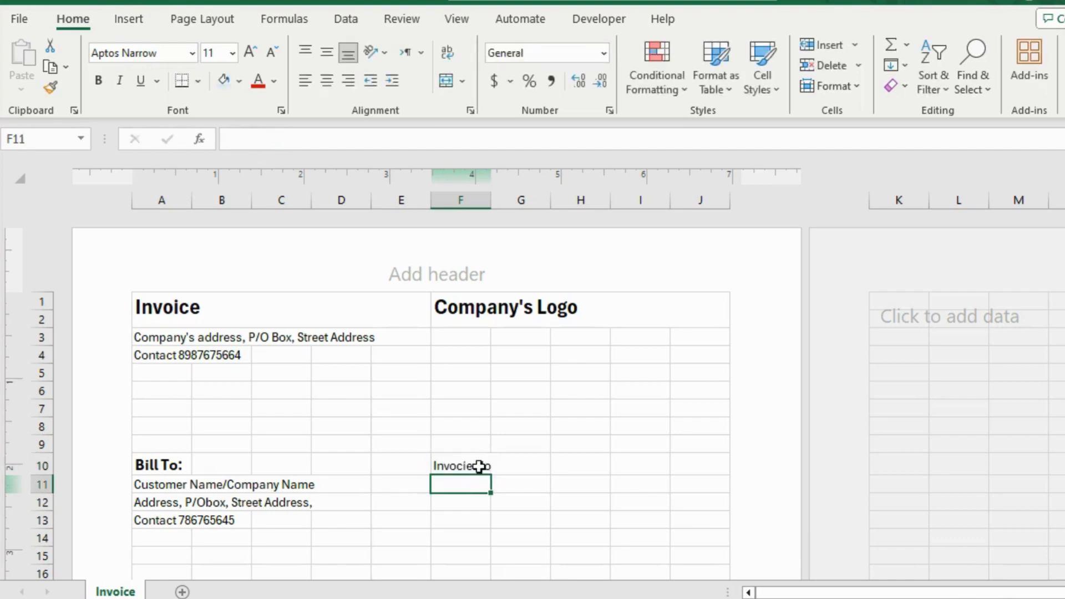
type("Date")
key("Return")
type("Due D")
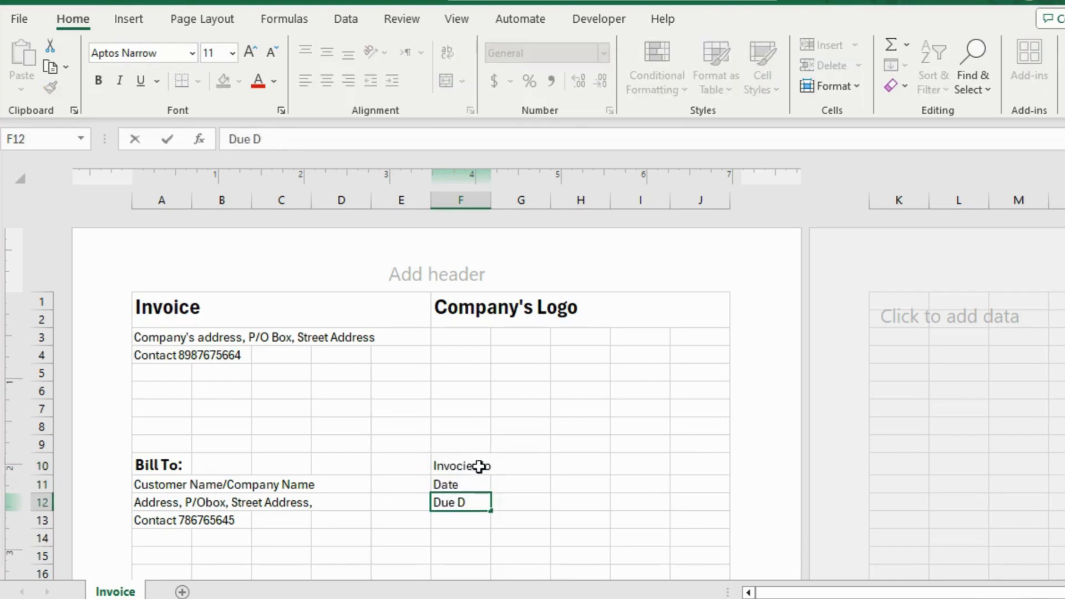
type("ate")
Fill in the invoice details in G10 to G12: number 2345, date 2/6/2020 and due date 10/6/2024.
left_click(524, 464)
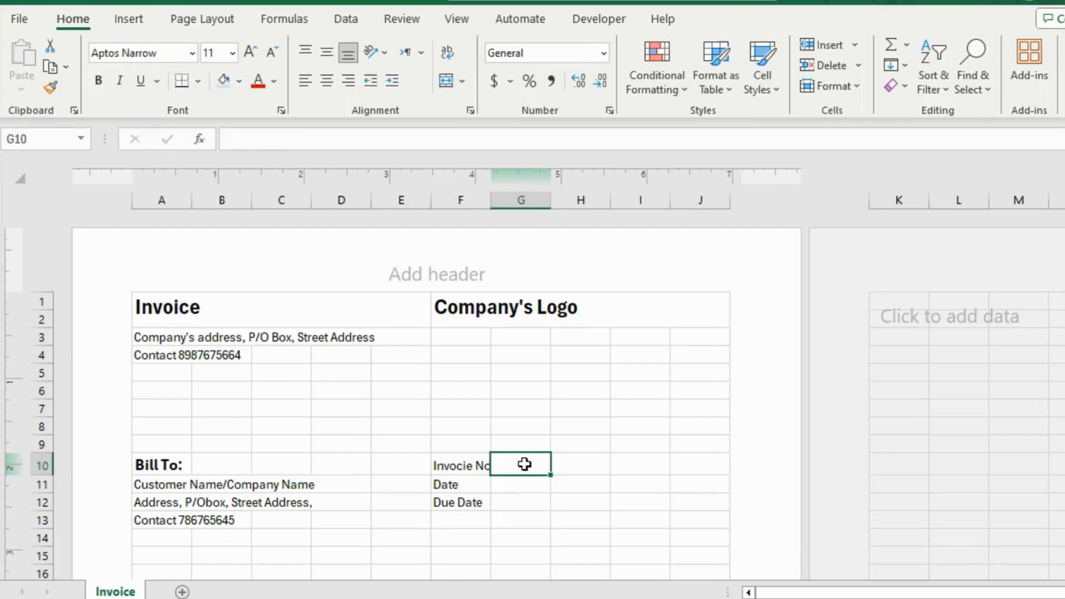
type("2345")
key("Return")
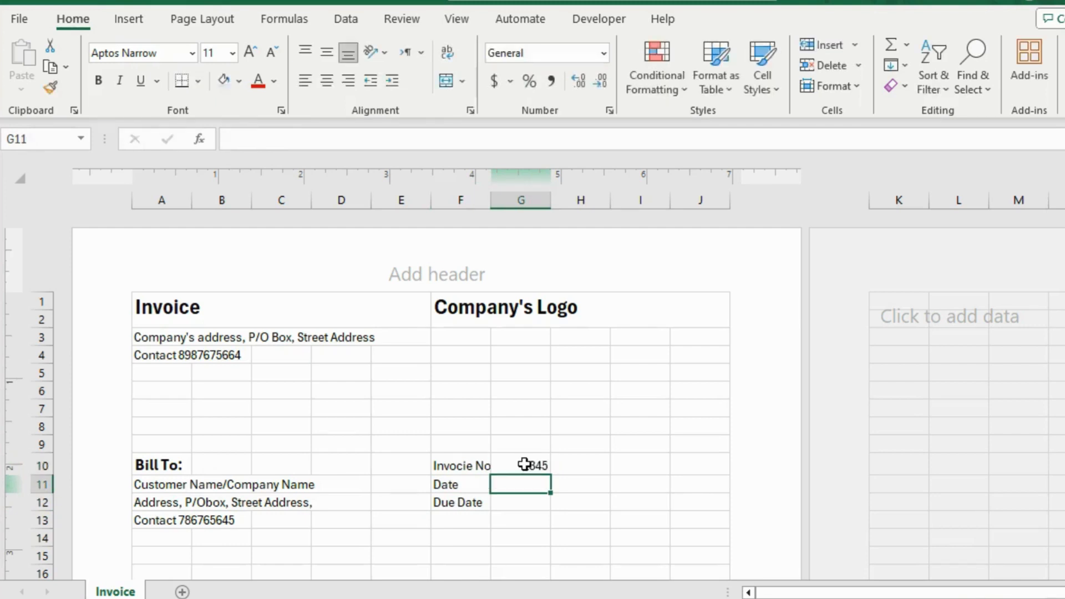
type("2/6/2020")
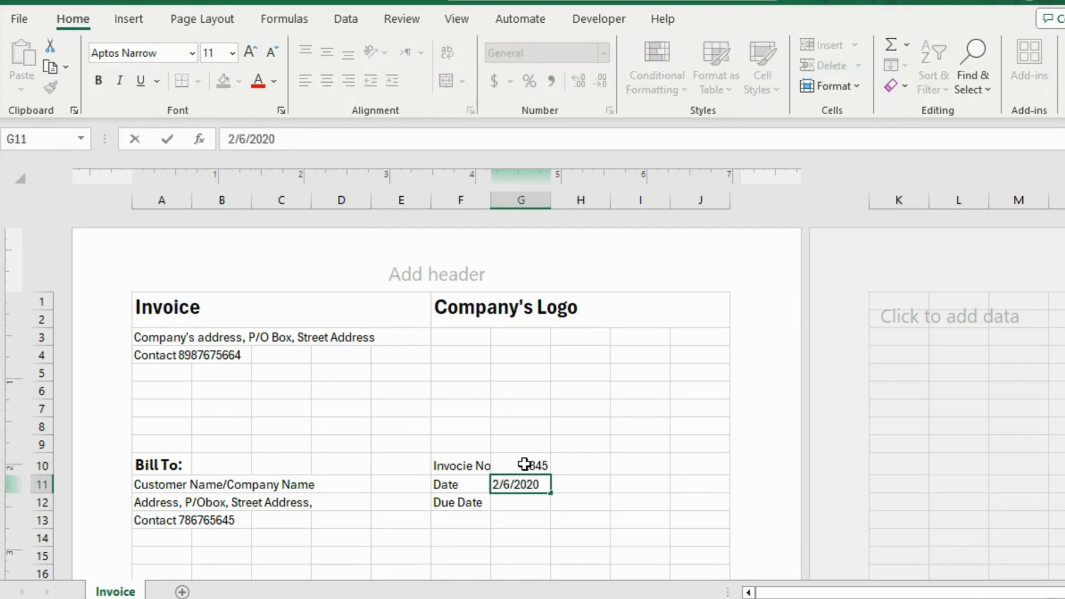
key("Return")
type("10/")
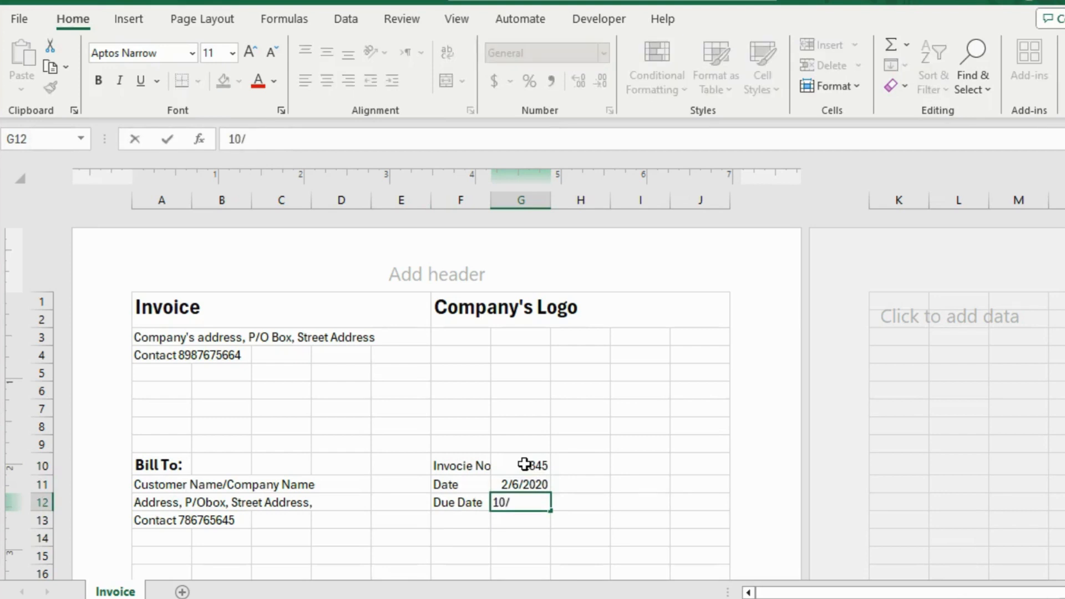
type("6/2024")
Format the invoice number label in F10 as bold 12 pt.
left_click(465, 464)
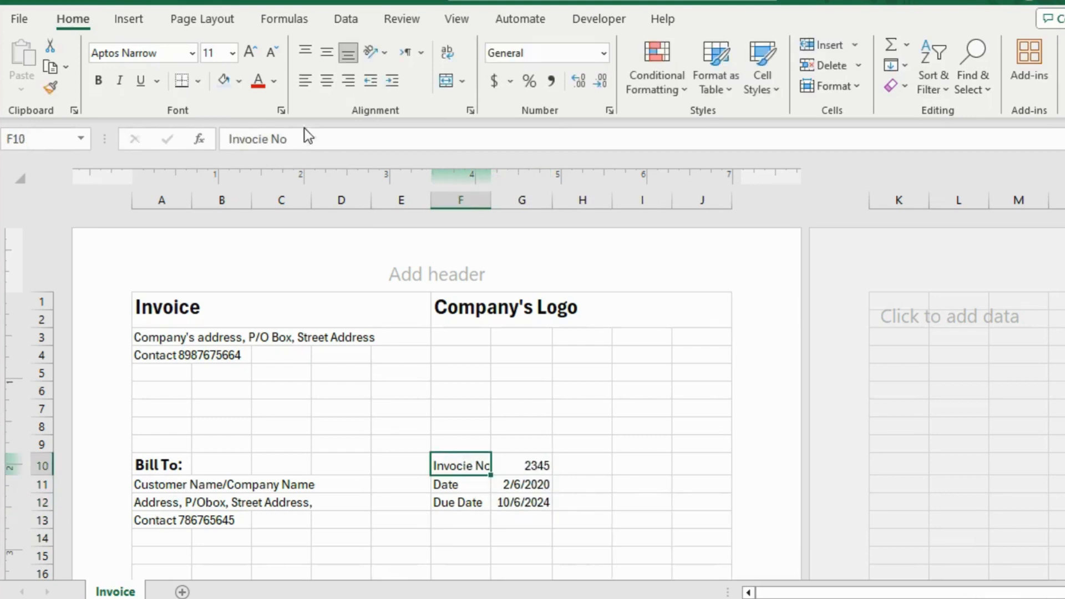
left_click(249, 53)
left_click(98, 81)
Enter the table headings "S/N" in A17 and "Product Description" in B17, merging and centering the latter across B17:G17.
scroll(433, 368, "down", 3)
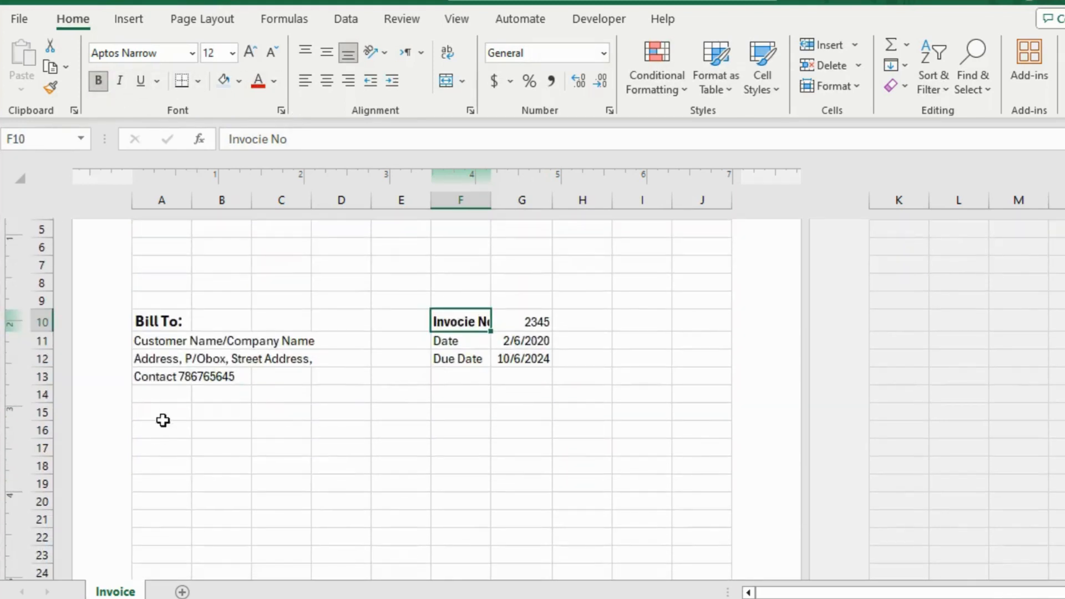
left_click(166, 445)
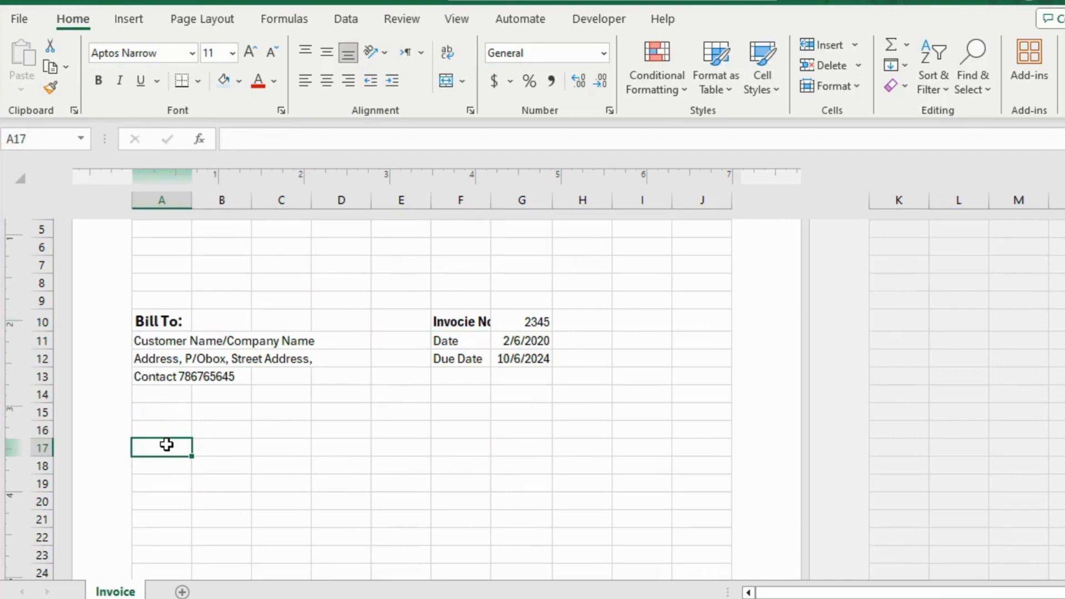
type("S/N")
key("Tab")
type("P")
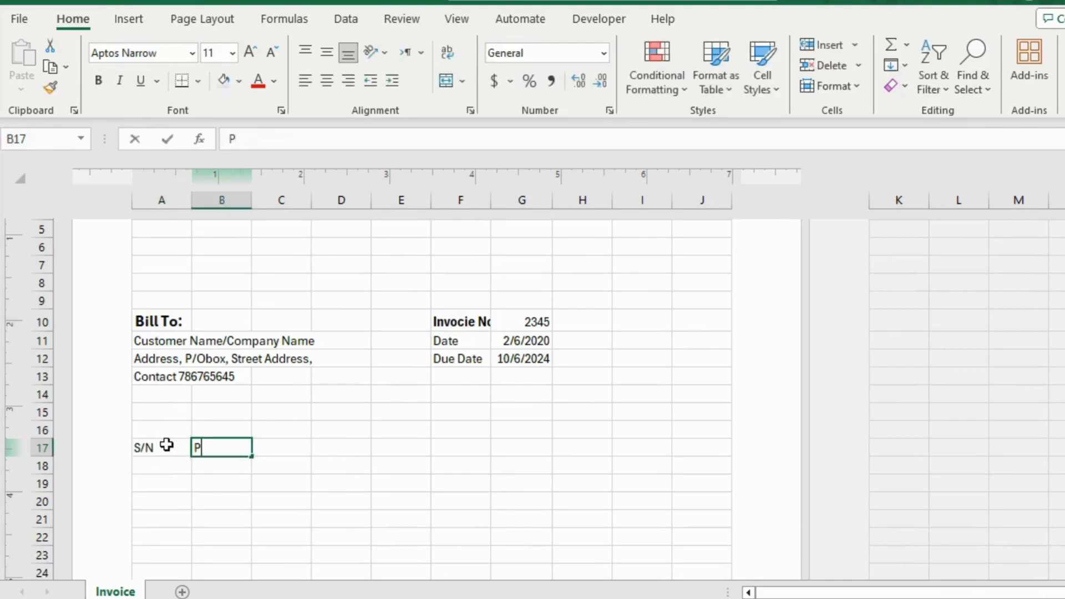
type("roduct Des")
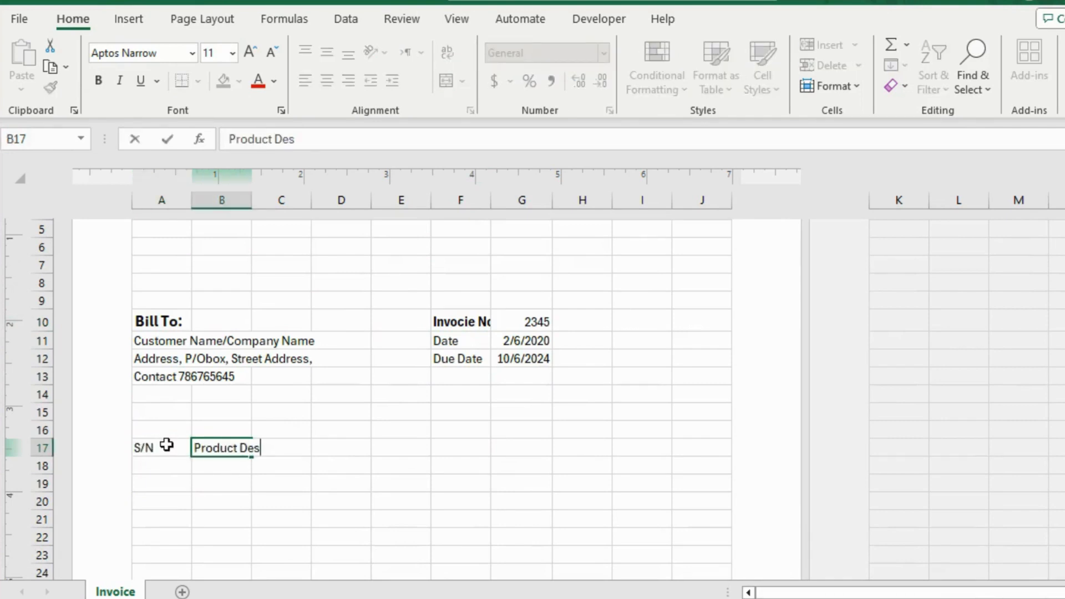
type("cription")
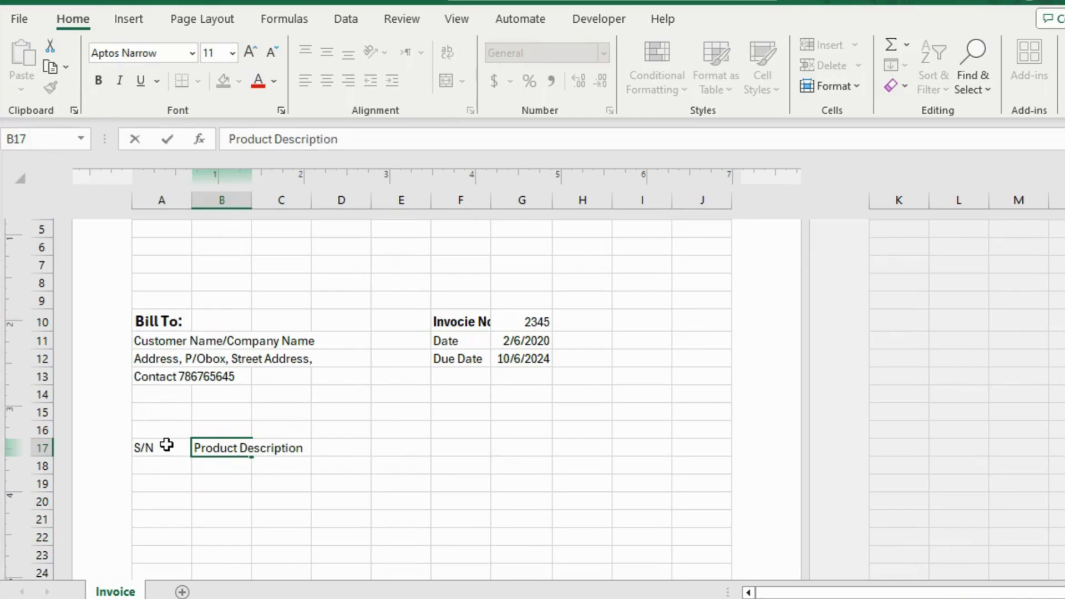
key("Tab")
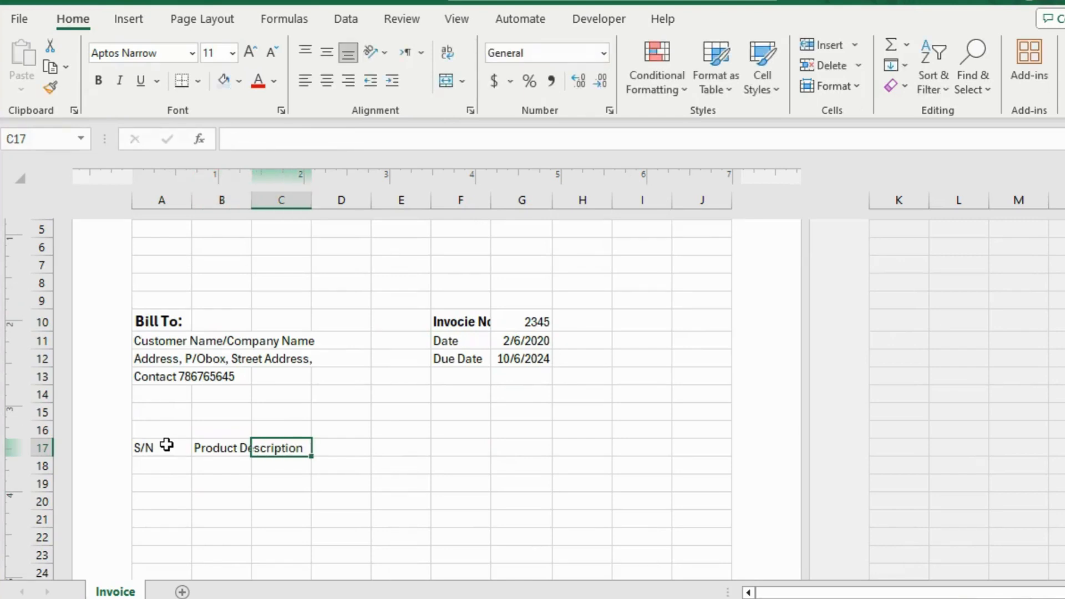
left_click_drag(211, 448, 527, 452)
left_click(446, 81)
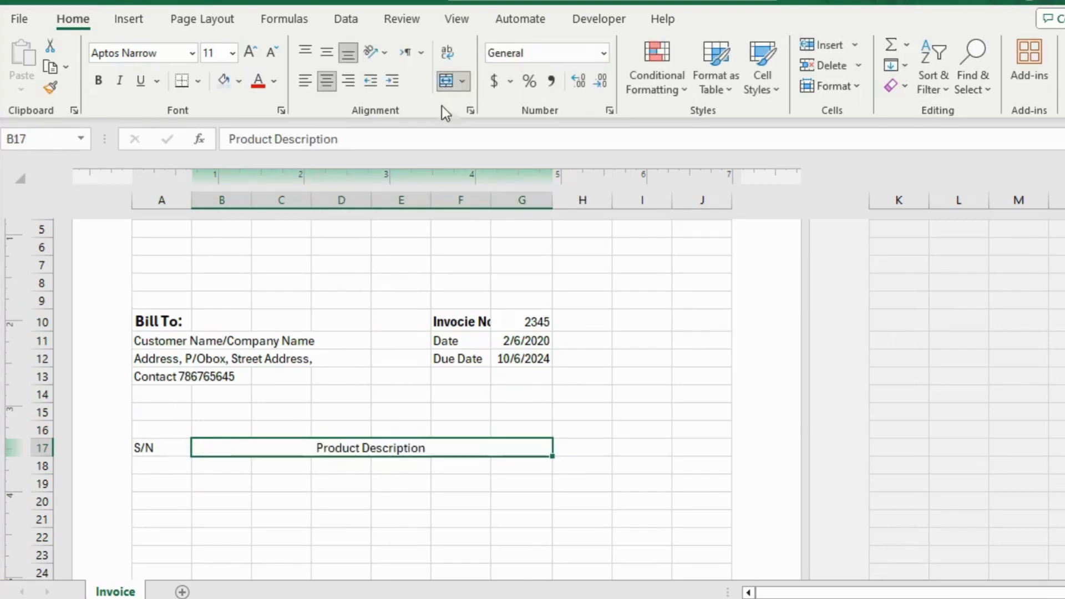
Add the table headings "QTY", "Unit Price" and "Total" in cells H17 to J17.
left_click(572, 448)
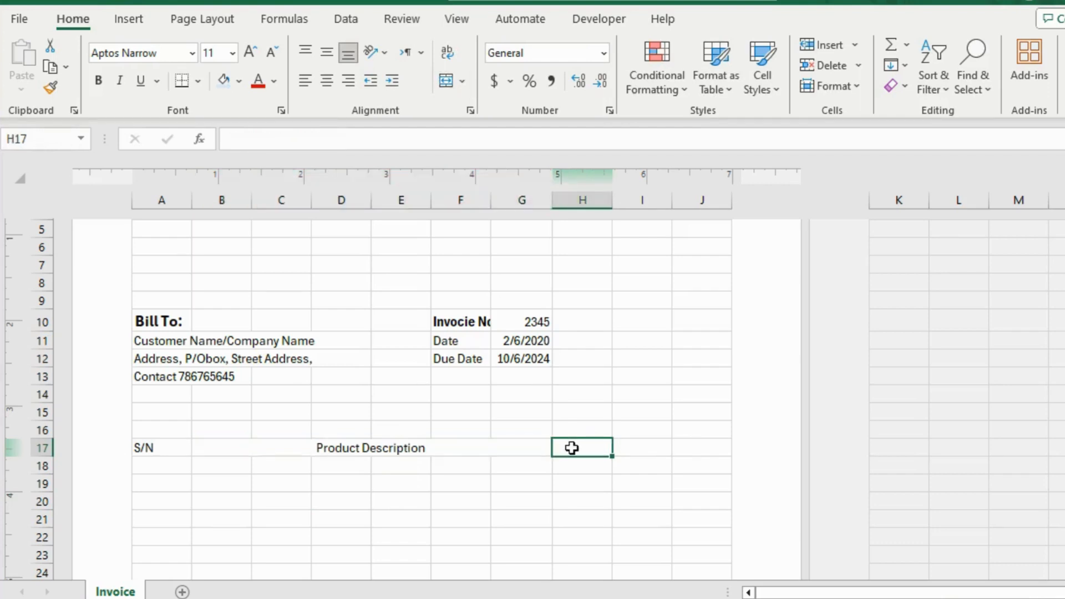
type("QTY")
key("Tab")
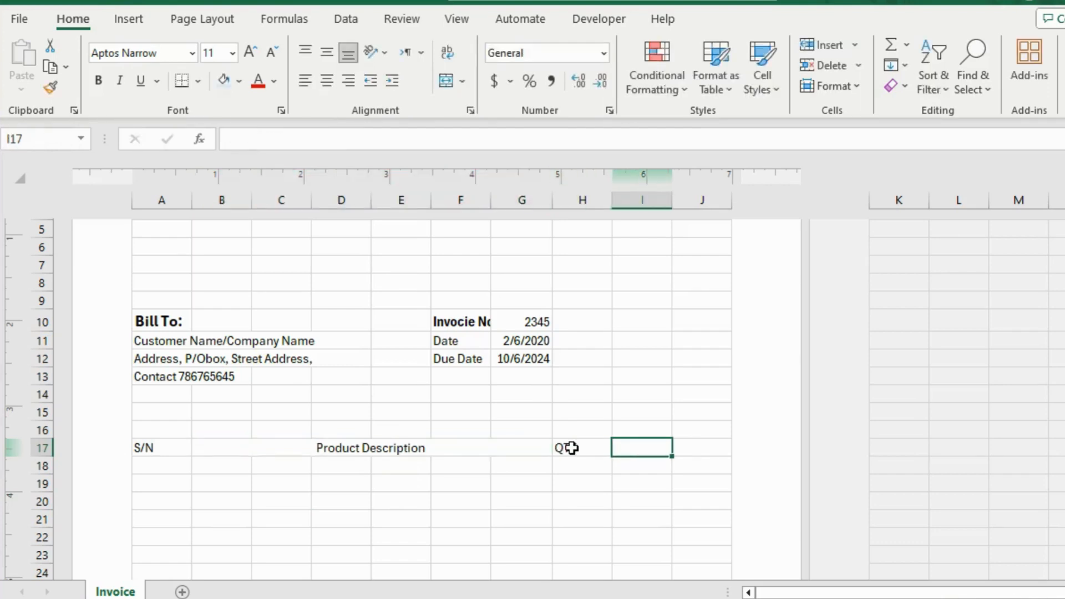
type("Unit Price")
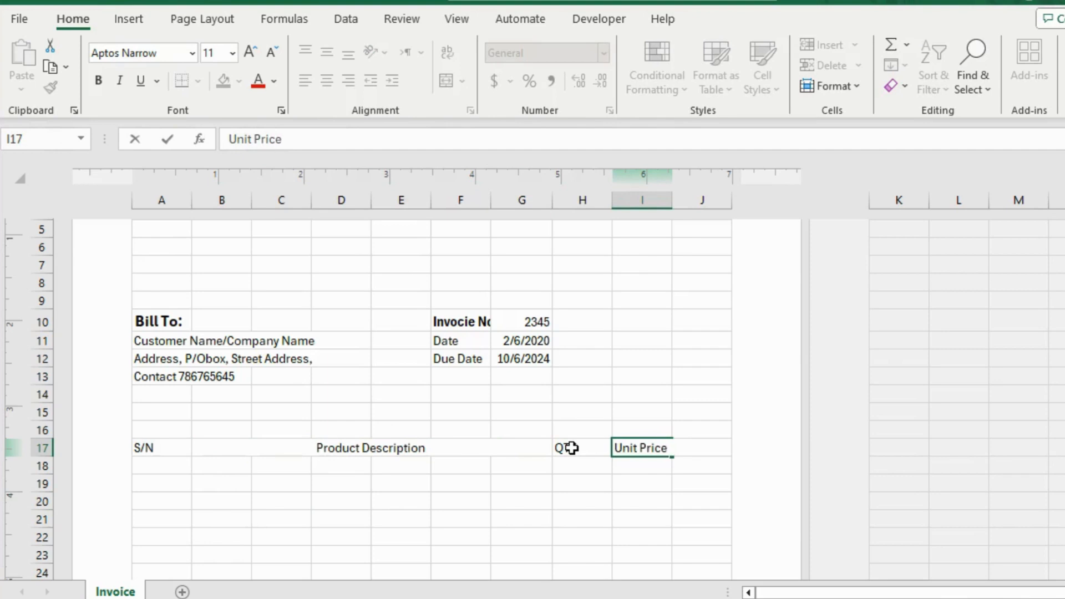
key("Tab")
type("Tot")
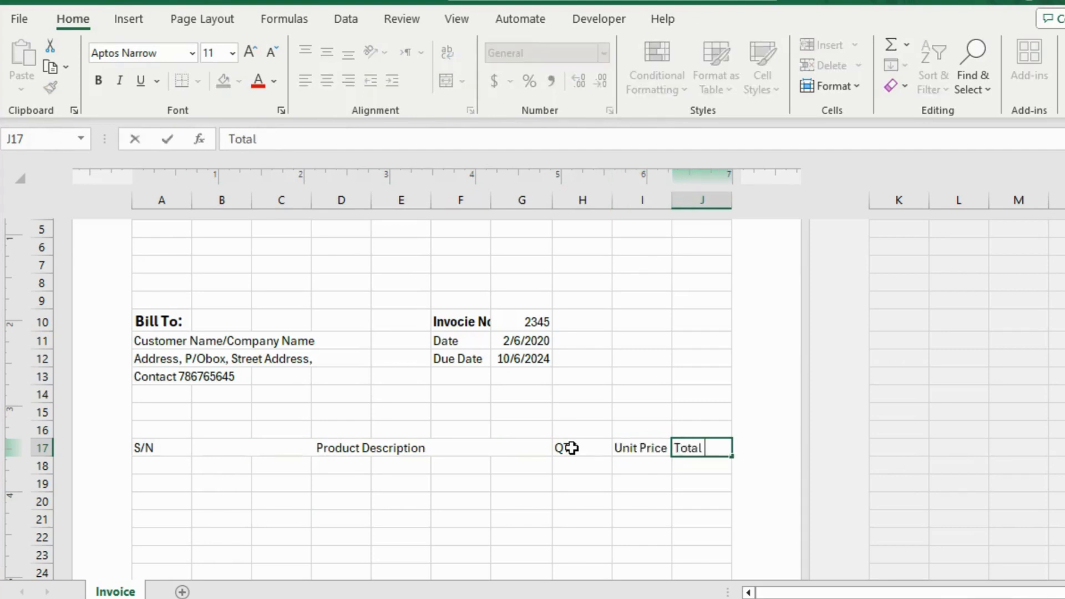
key("Return")
Give the table header row A17:J17 a light blue fill and bold text.
left_click_drag(166, 448, 685, 449)
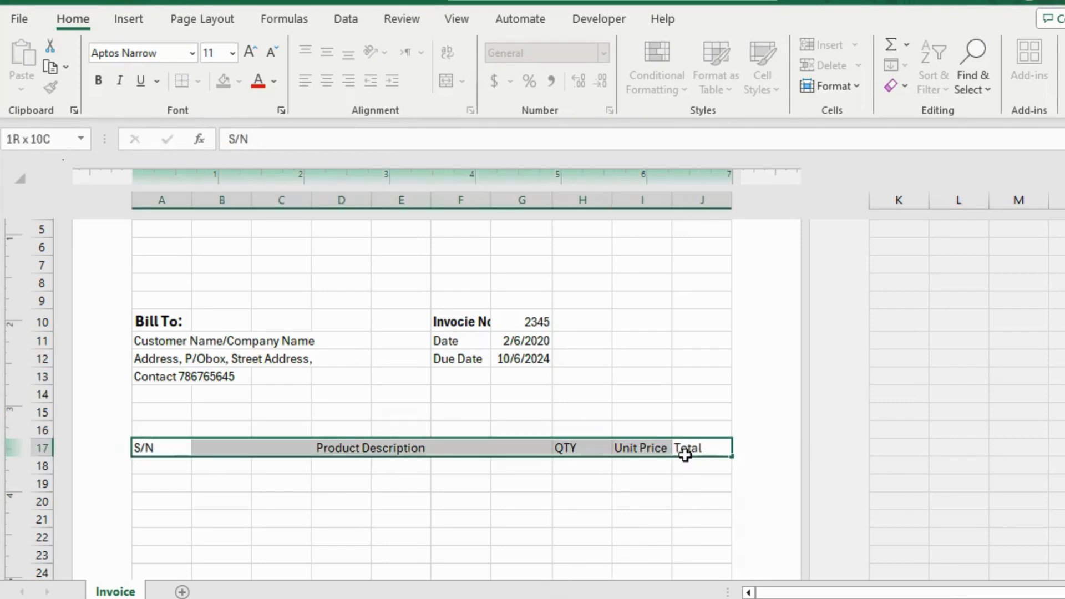
left_click(228, 80)
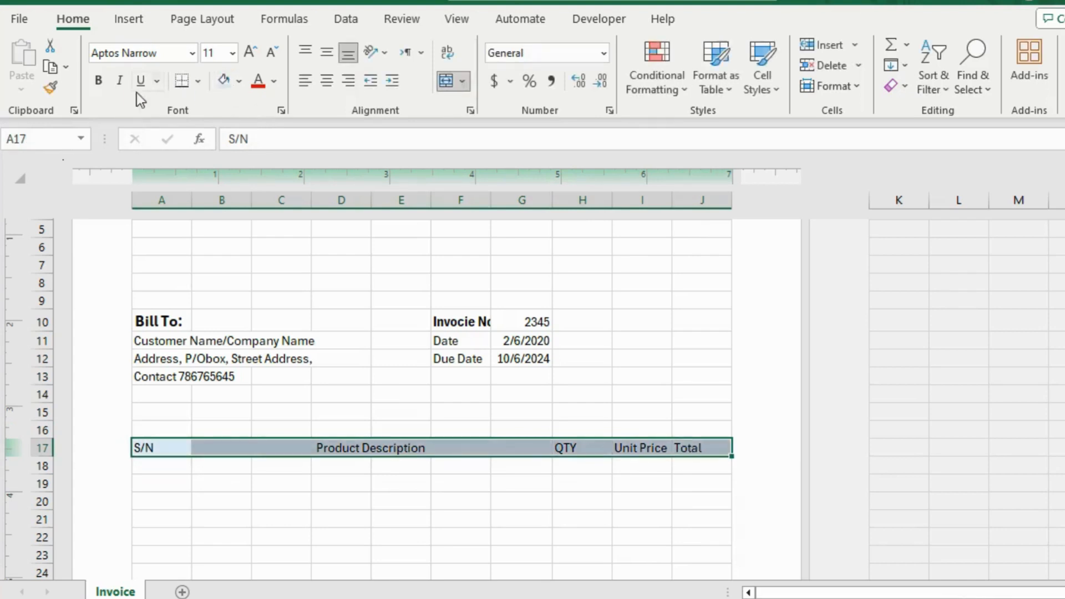
left_click(98, 80)
Apply borders to every cell of the item table in A17:J32.
scroll(177, 544, "down", 4)
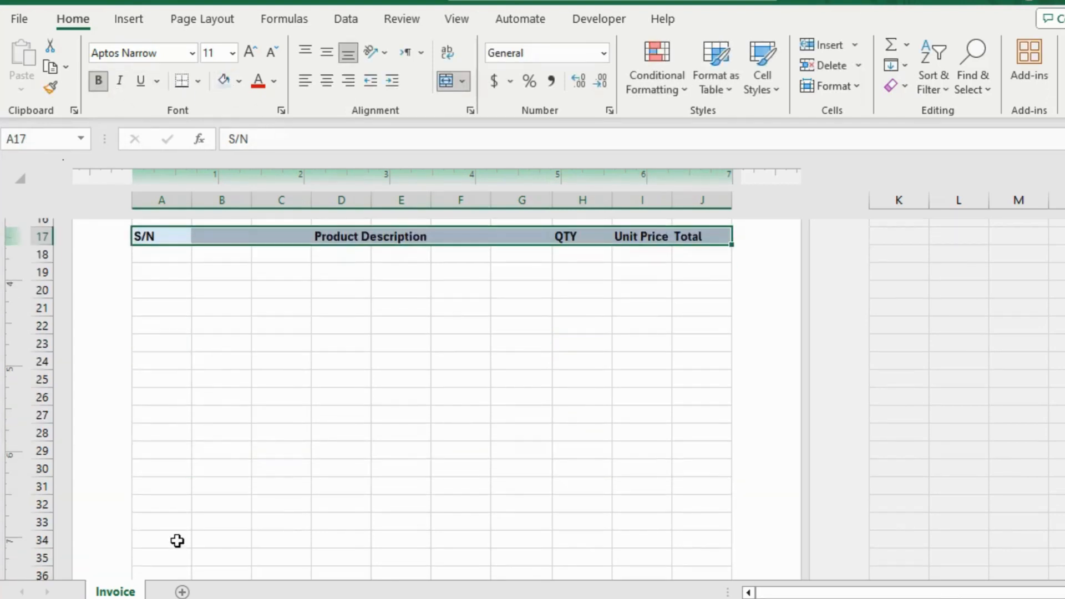
key("Down")
mouse_move(145, 235)
left_mouse_down()
mouse_move(281, 314)
mouse_move(720, 492)
mouse_move(727, 523)
mouse_move(723, 506)
left_mouse_up()
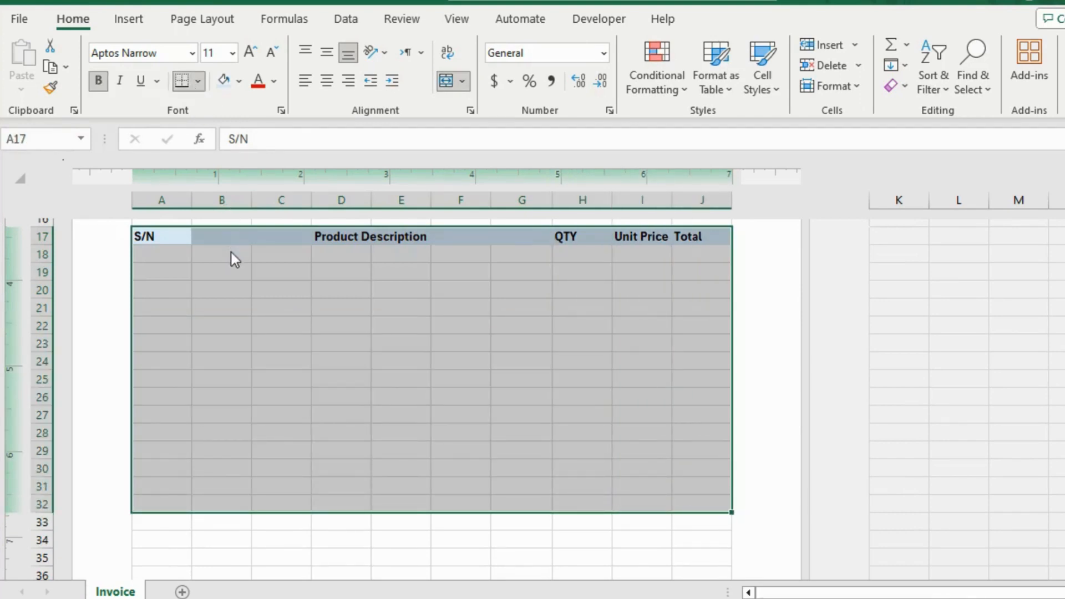
left_click(504, 347)
Merge B18:G18 and copy its format to B19:G32 so each item row has one description cell.
left_click_drag(238, 256, 508, 255)
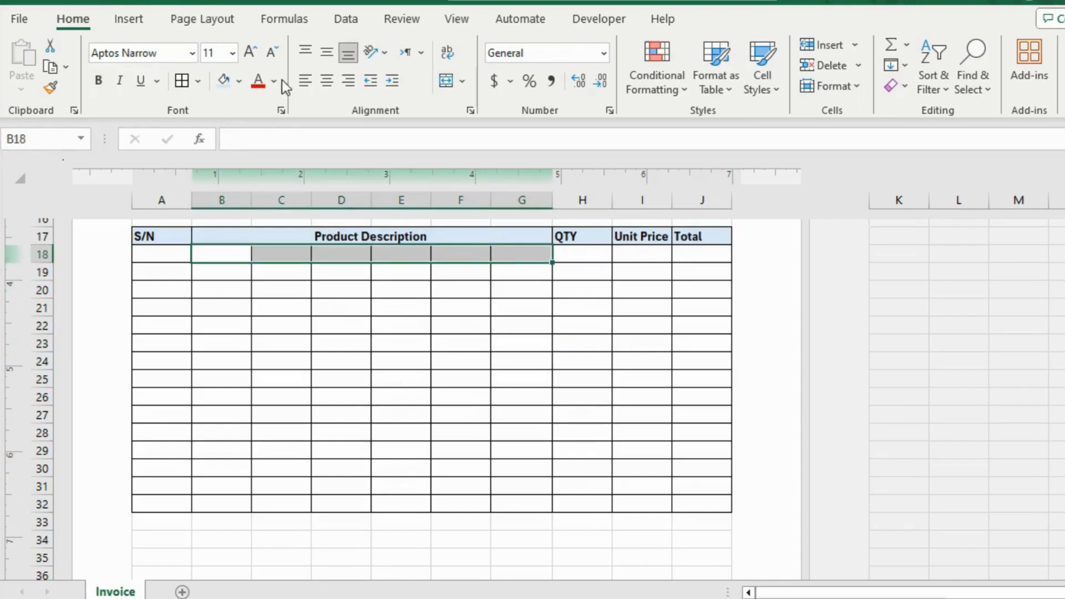
left_click(450, 80)
left_click(51, 88)
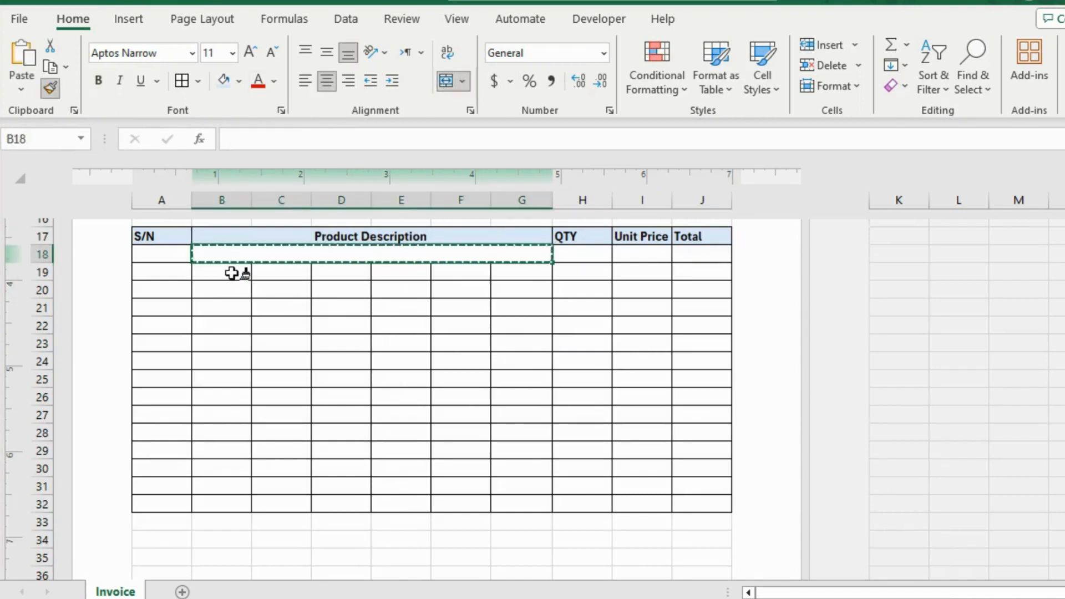
mouse_move(231, 271)
left_mouse_down()
mouse_move(490, 444)
mouse_move(516, 505)
left_mouse_up()
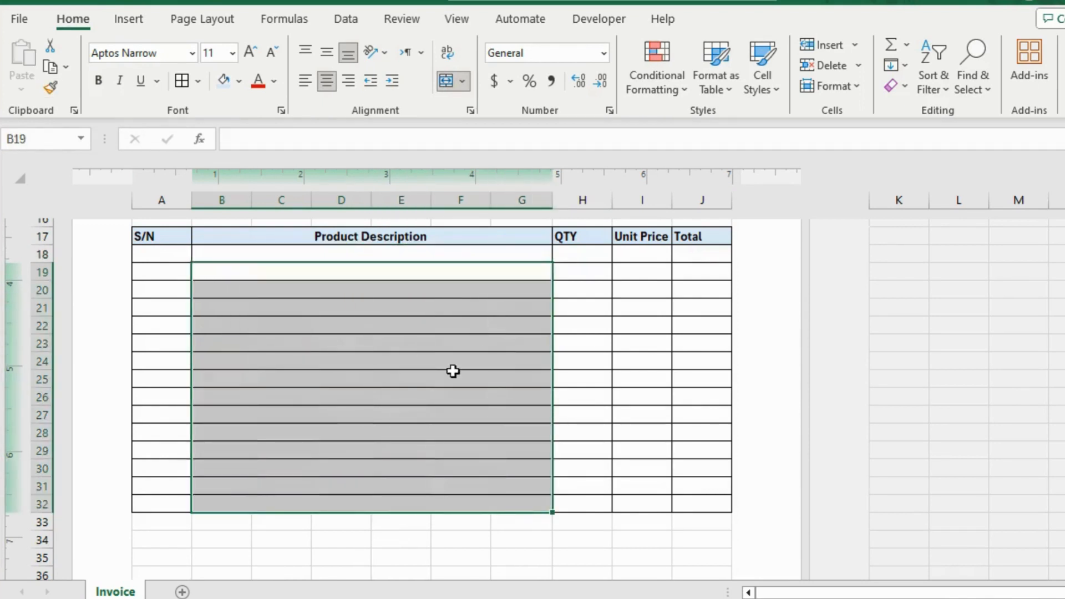
left_click(447, 373)
Enter the summary labels "Sub total" in I33 and "VAT 6%" in I34 below the item table.
scroll(448, 372, "up", 2)
scroll(448, 373, "down", 3)
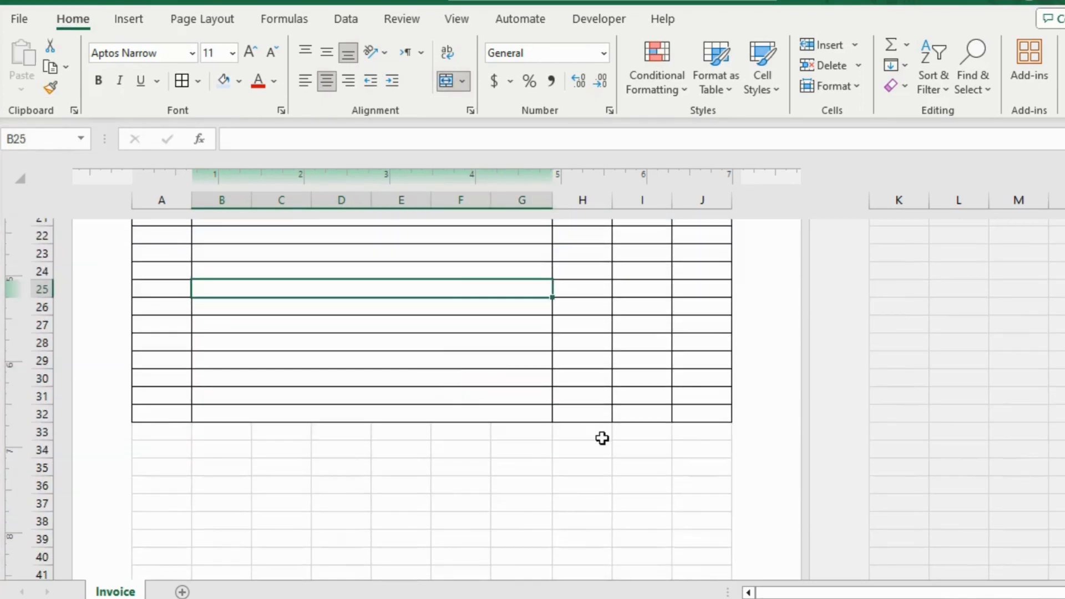
left_click(627, 436)
type("Sub to")
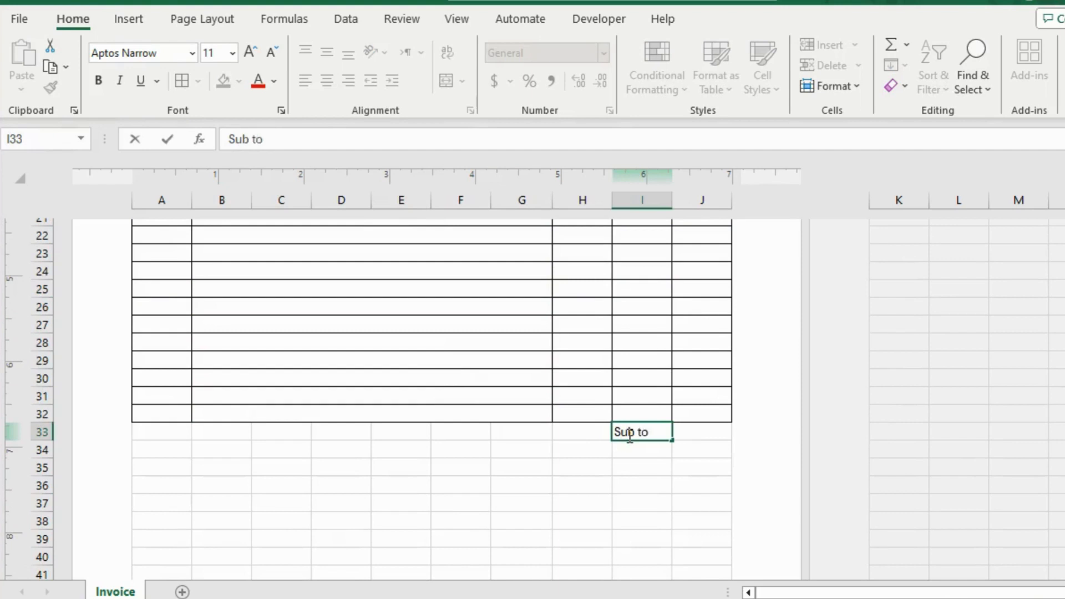
type("tal")
key("Return")
type("VAT 6%")
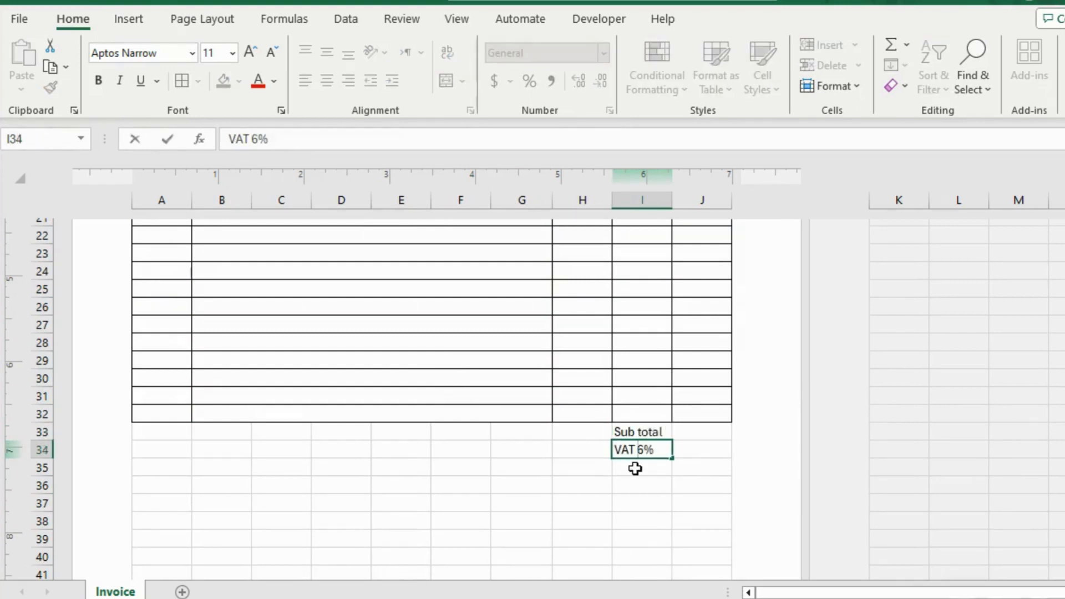
Enter the summary labels "Discount 10%" in I35 and "Grand Total" in I36.
left_click(635, 469)
type("Discount")
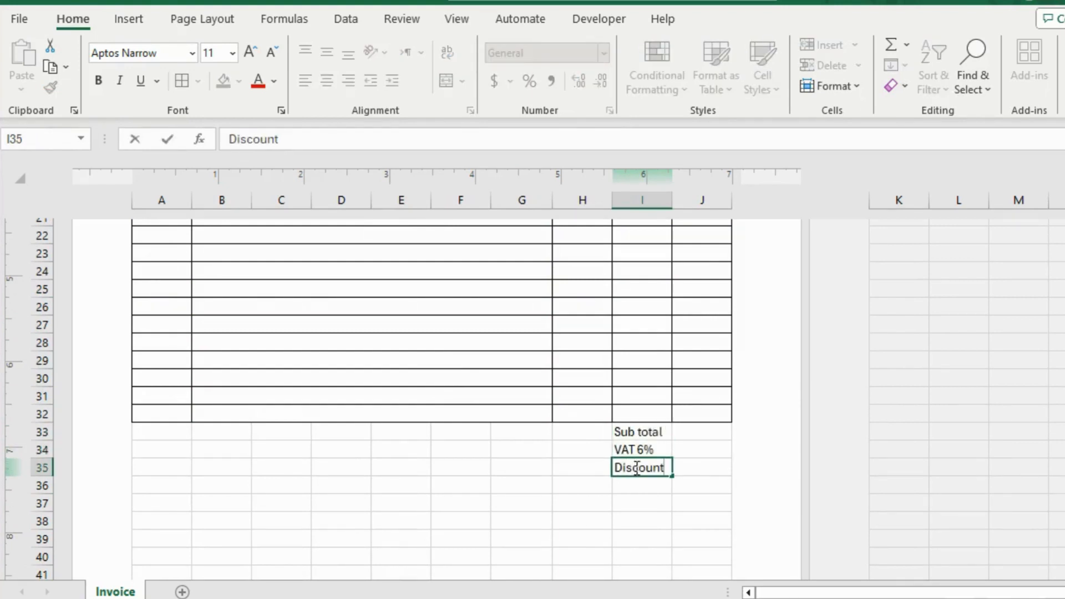
type(" 10%")
left_click(641, 484)
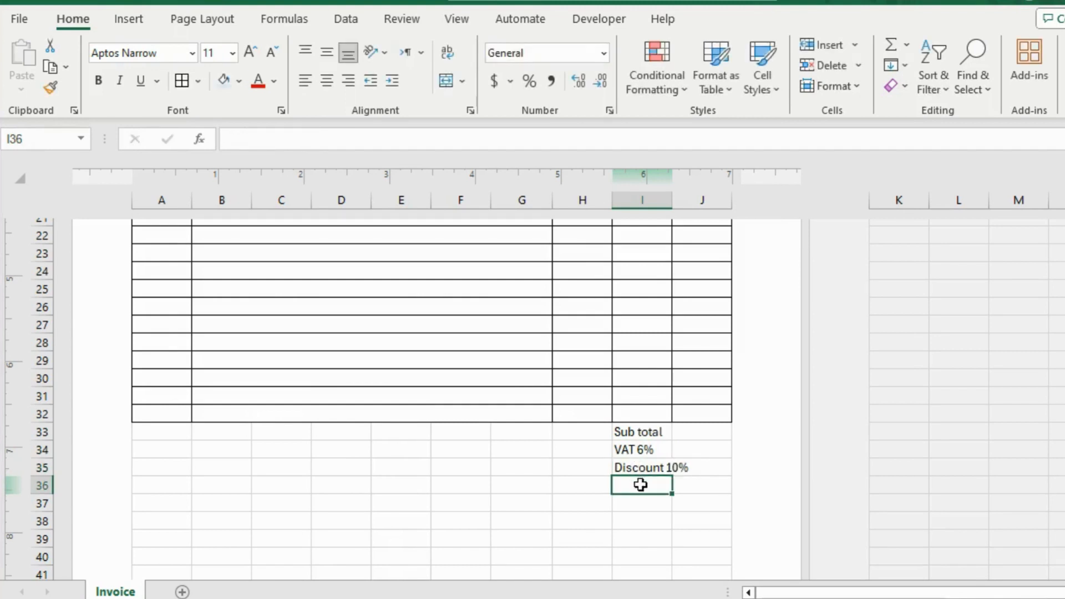
type("Grand")
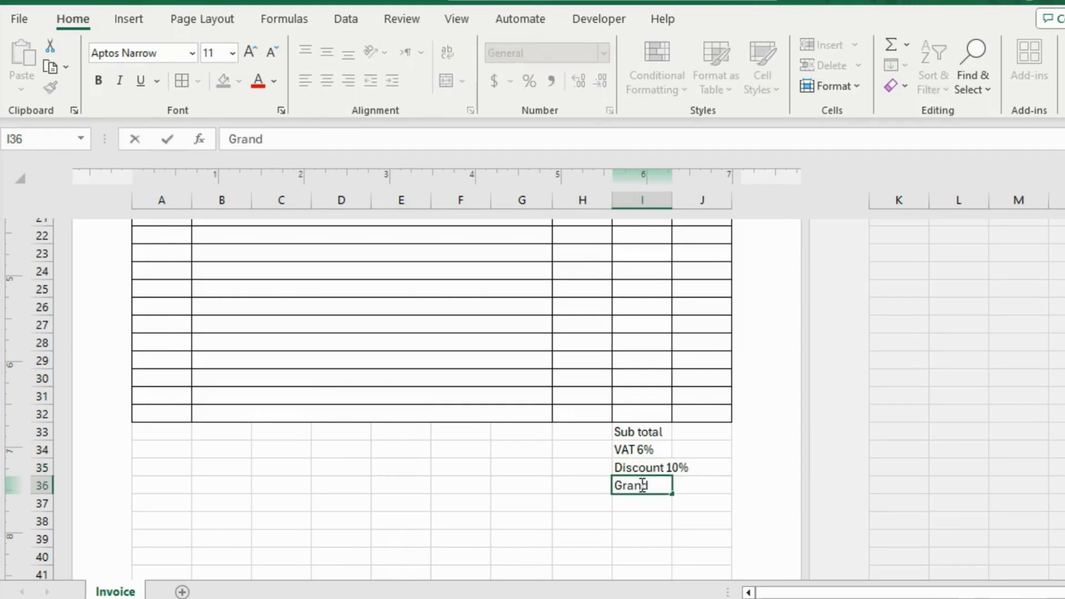
type(" Total")
left_click(574, 469)
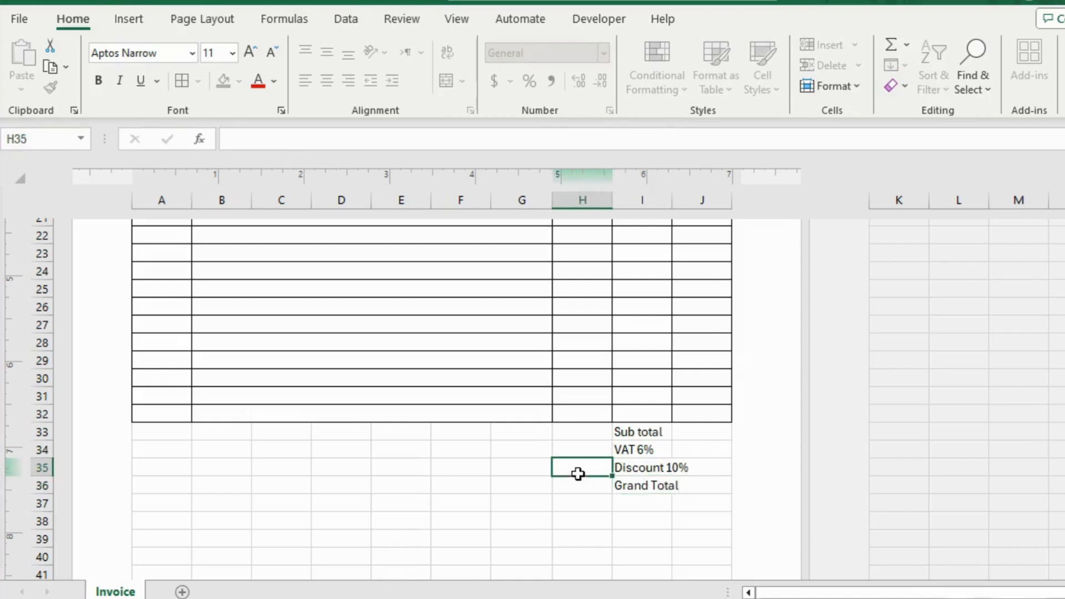
Italicize the four summary labels in I33:I36.
left_click_drag(627, 433, 655, 485)
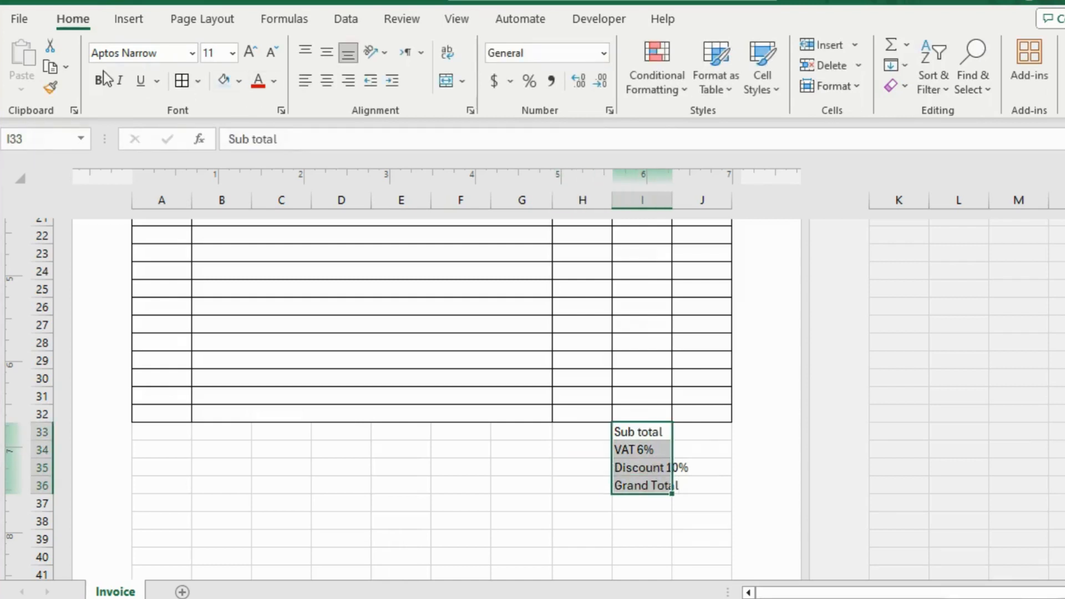
left_click(118, 81)
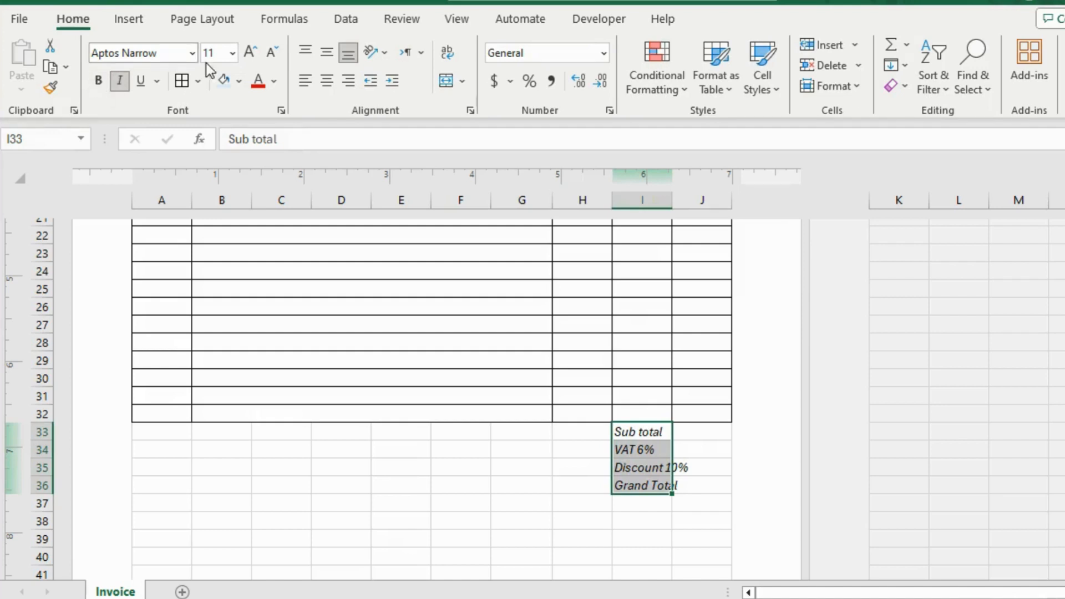
Increase the font size of the summary labels in I33:I36 to 12.
left_click(249, 52)
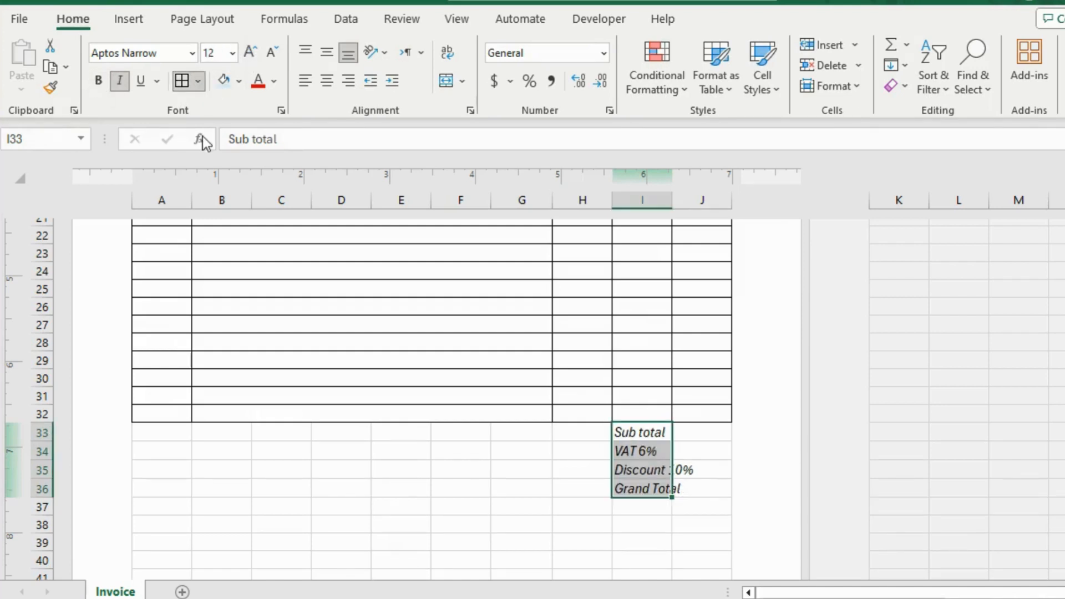
Enter the heading "Terms & Conditions:" in A38 below the item table.
scroll(161, 383, "down", 3)
left_click(160, 381)
type("Te")
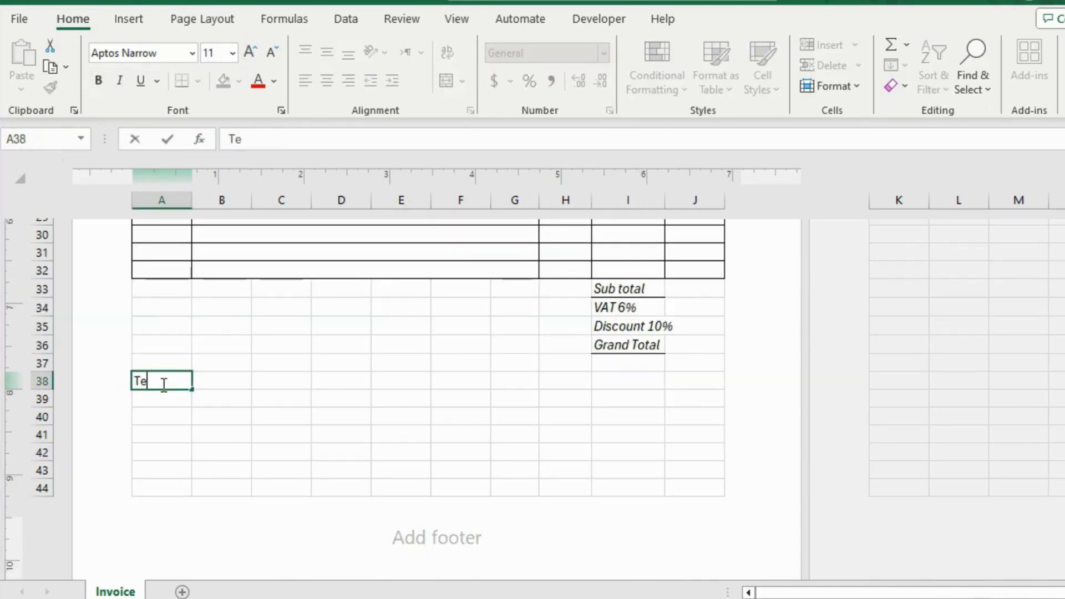
type("rms & Conditiona s")
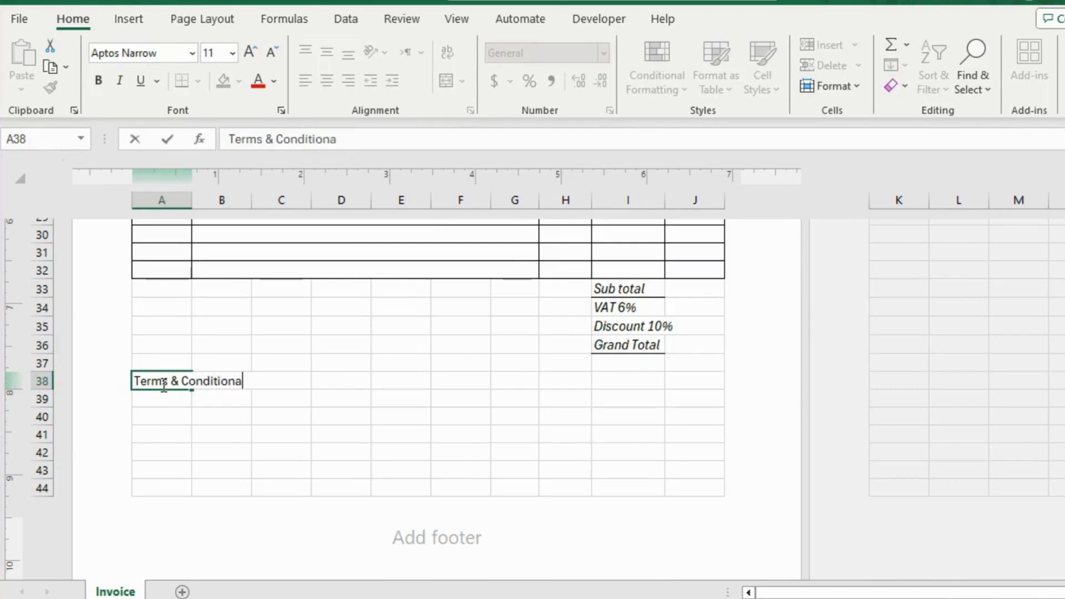
key("BackSpace")
type("s:")
Enter the payment term "The payment is due within 10 days!" in A39.
left_click(162, 399)
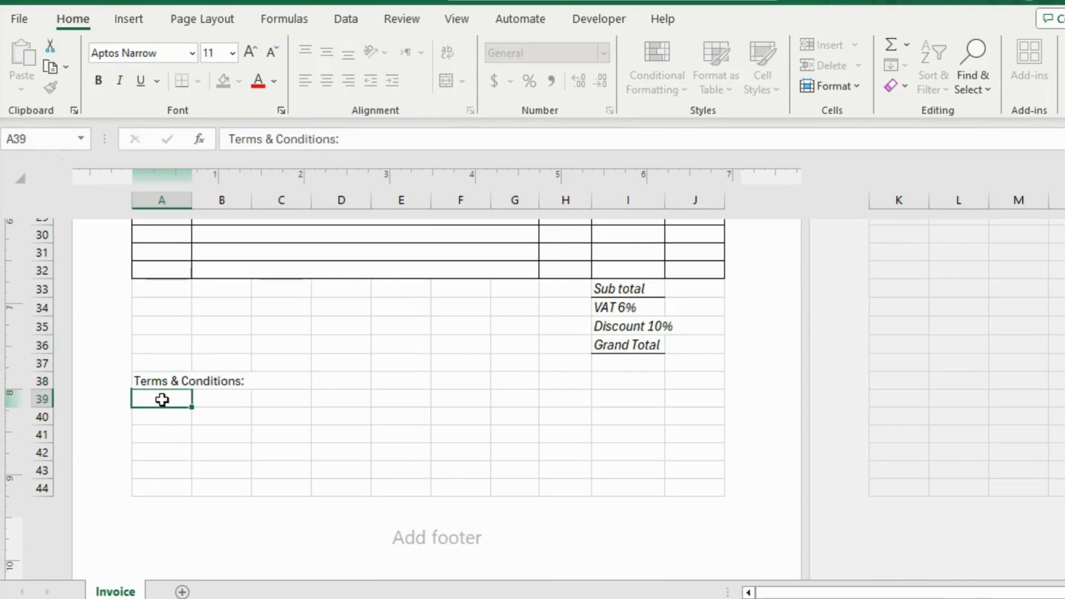
type("The payment i")
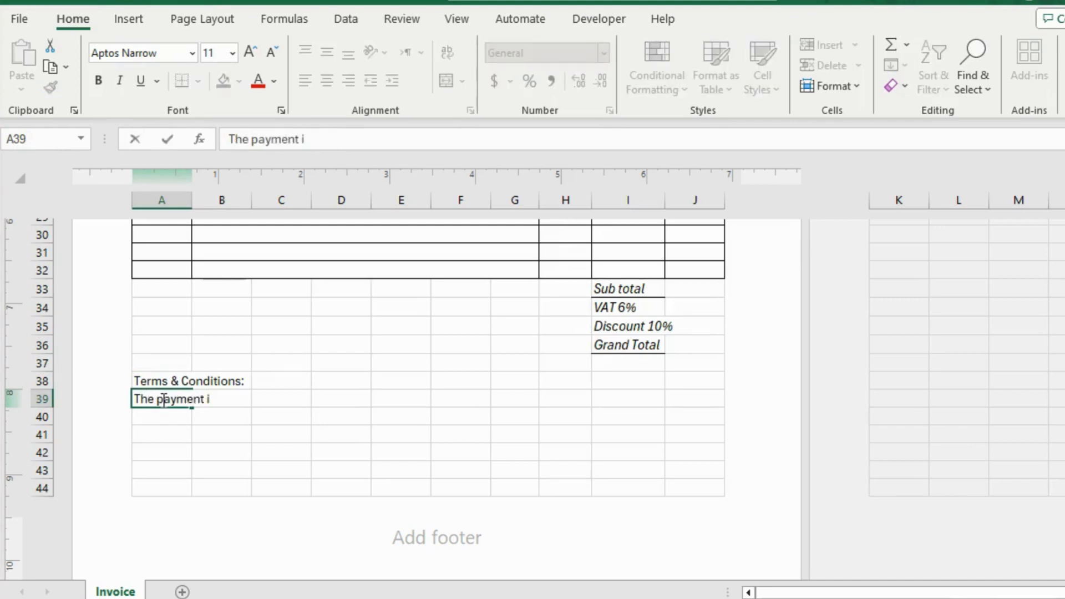
type("s due within ")
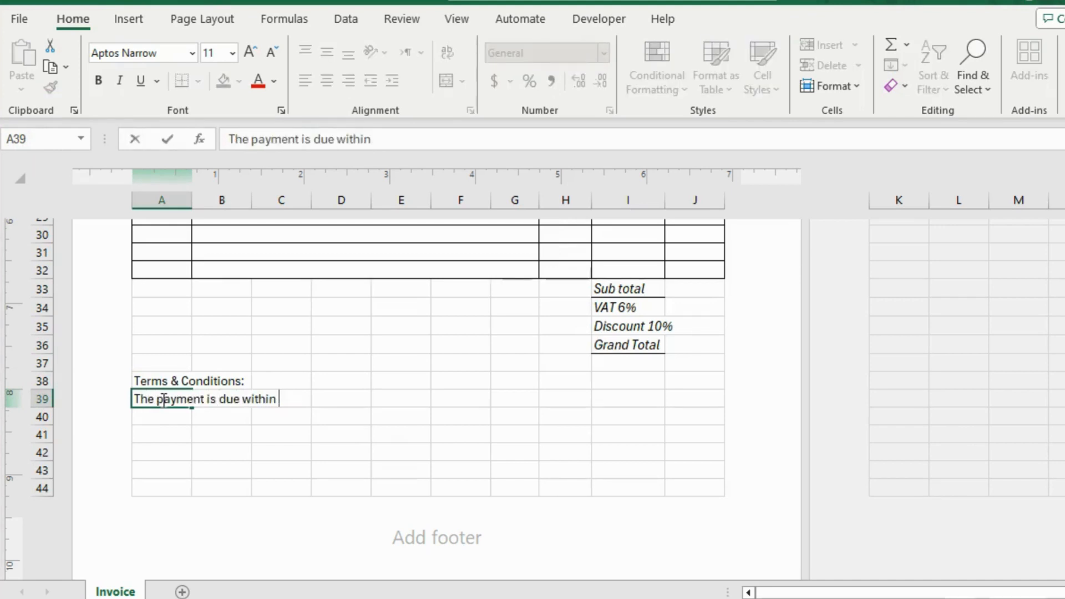
type("10 days!")
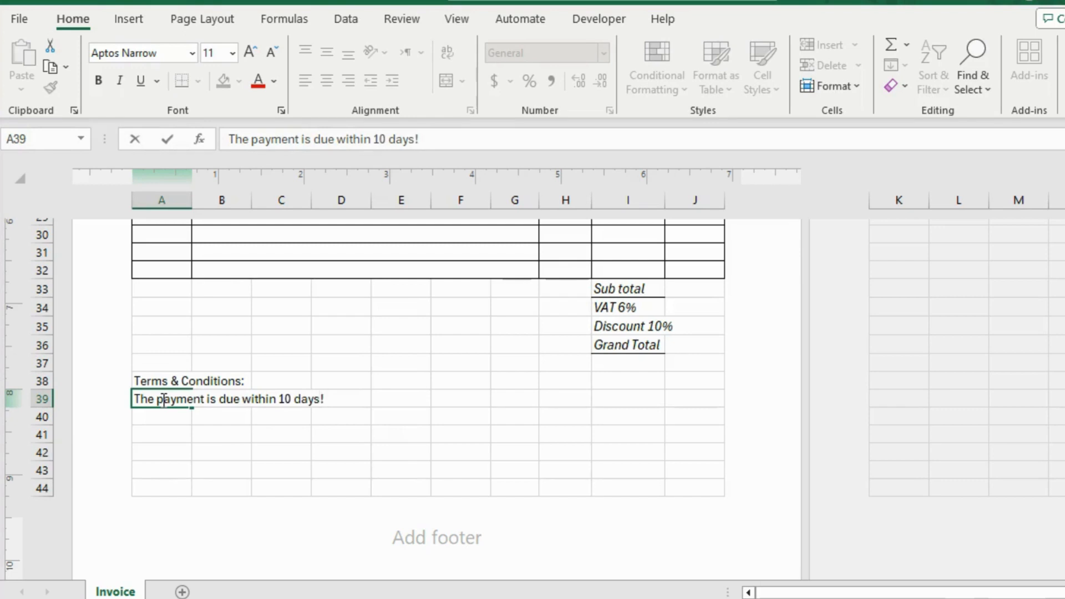
Enter the signature label "Prepared by" in A41 and merge and center it across A41:D42.
left_click(163, 434)
type("P")
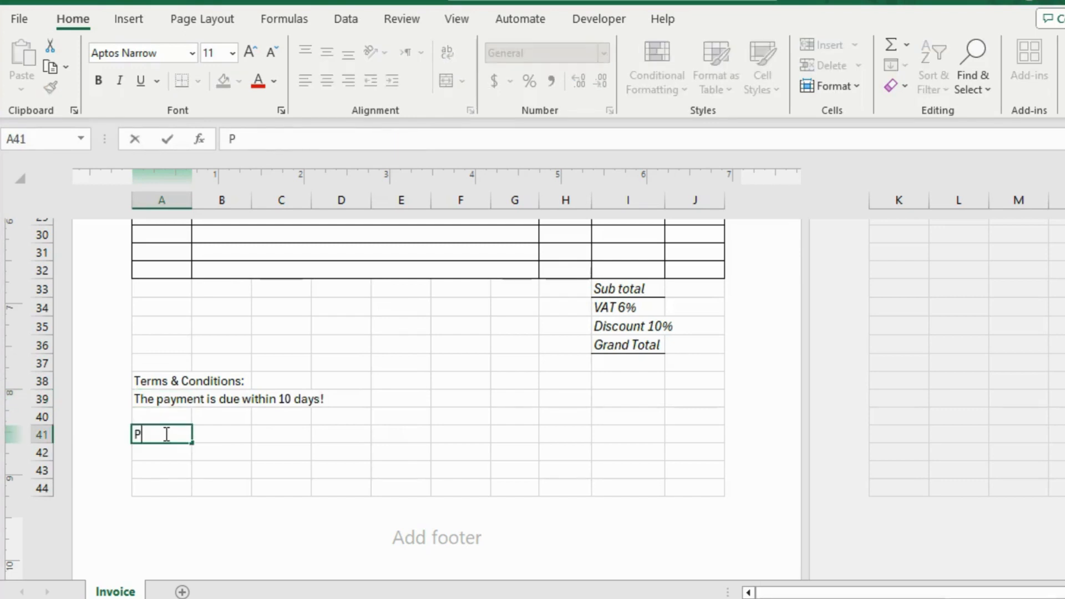
type("repared by")
left_click_drag(163, 434, 355, 453)
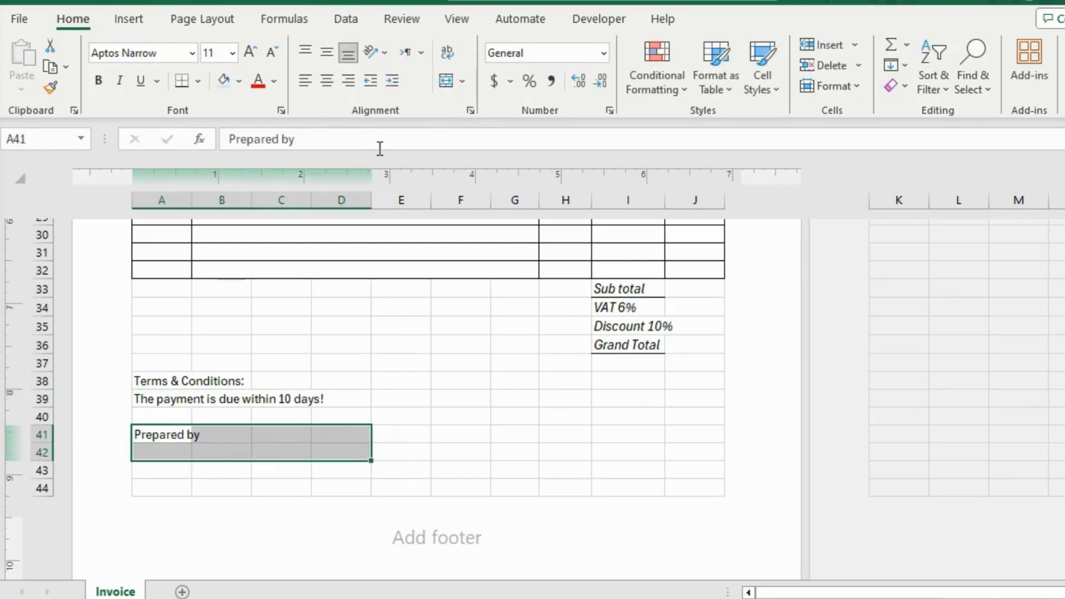
left_click(447, 81)
Enter the signature label "Checked By:" in E41 and merge and center it across E41:H42.
left_click(400, 440)
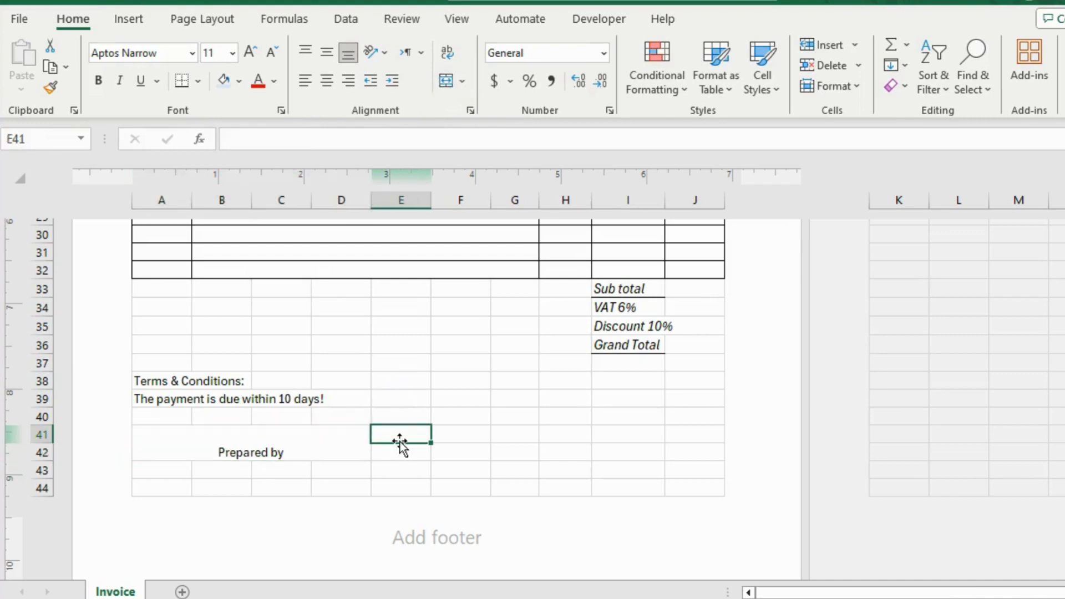
type("Checked By:")
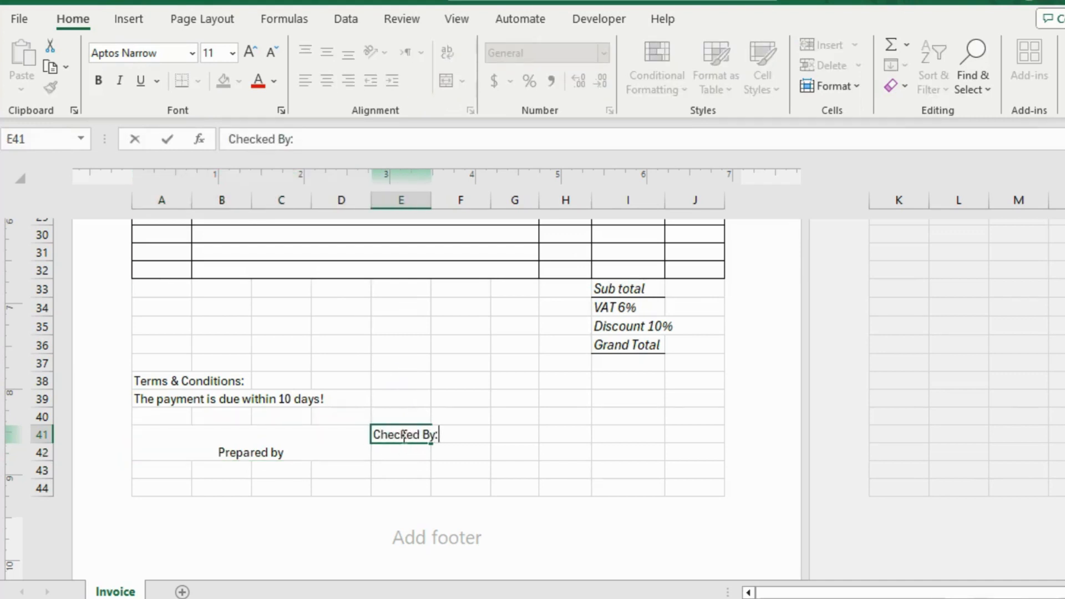
left_click(389, 488)
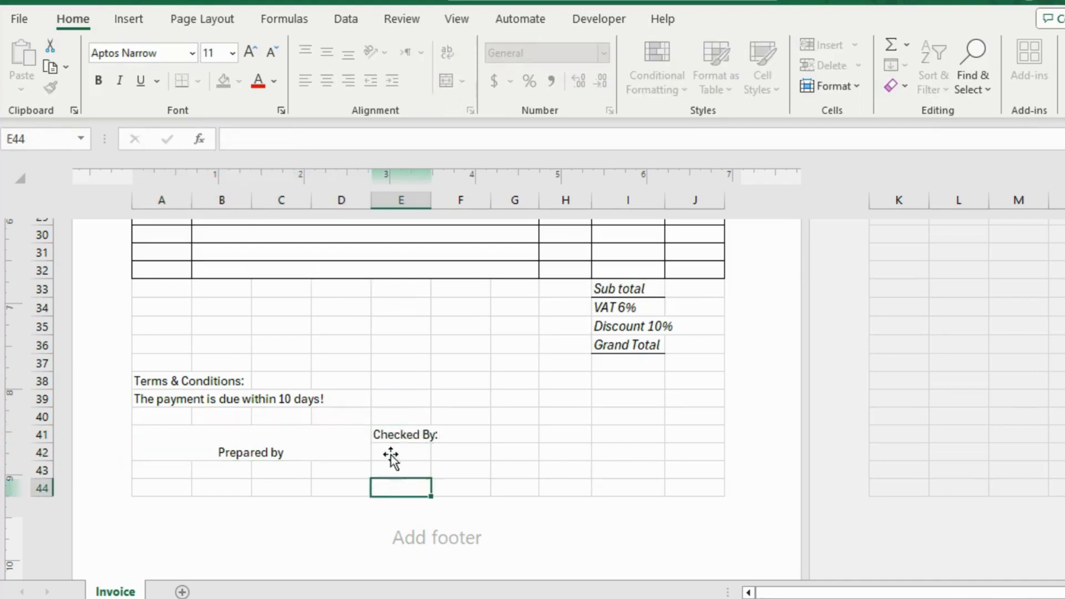
left_click_drag(405, 436, 544, 447)
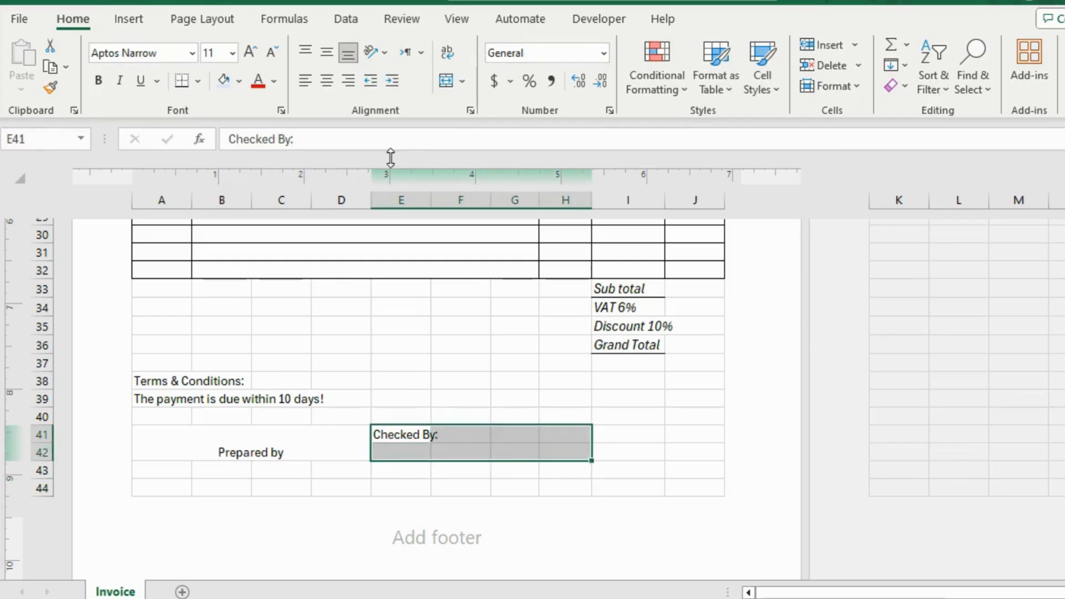
left_click(447, 81)
Enter the signature label "Received By:" in I41 and merge it across I41:J42.
left_click(620, 434)
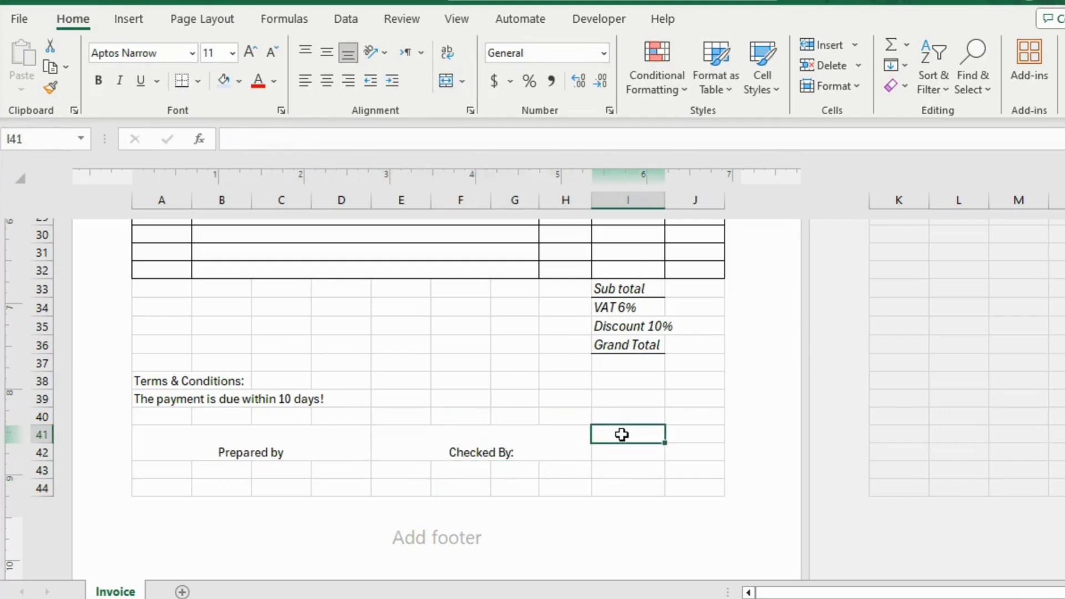
type("Received By:")
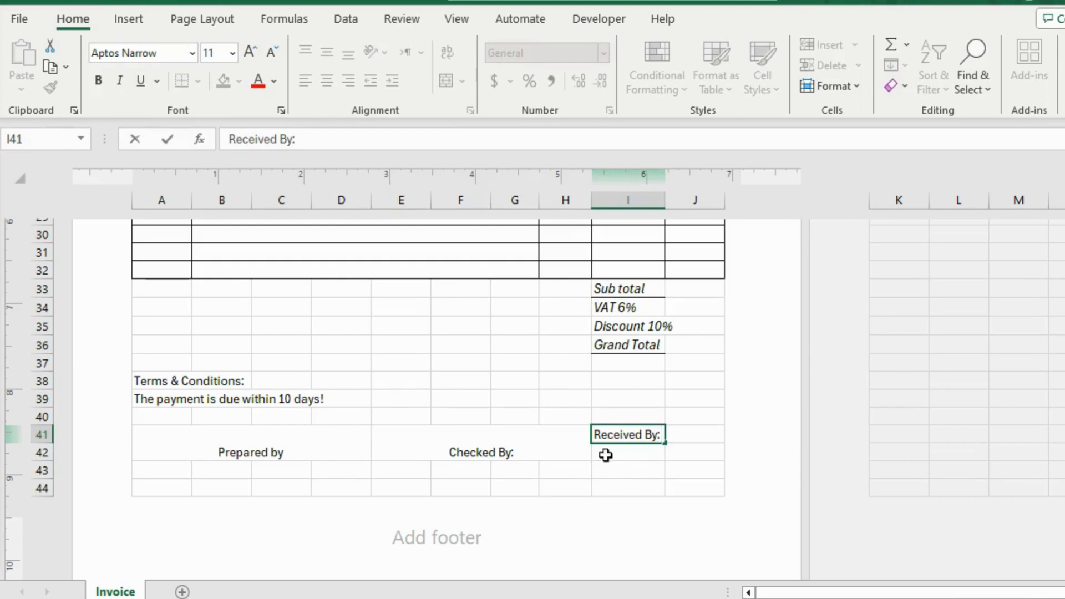
left_click(597, 471)
left_click_drag(614, 435, 704, 466)
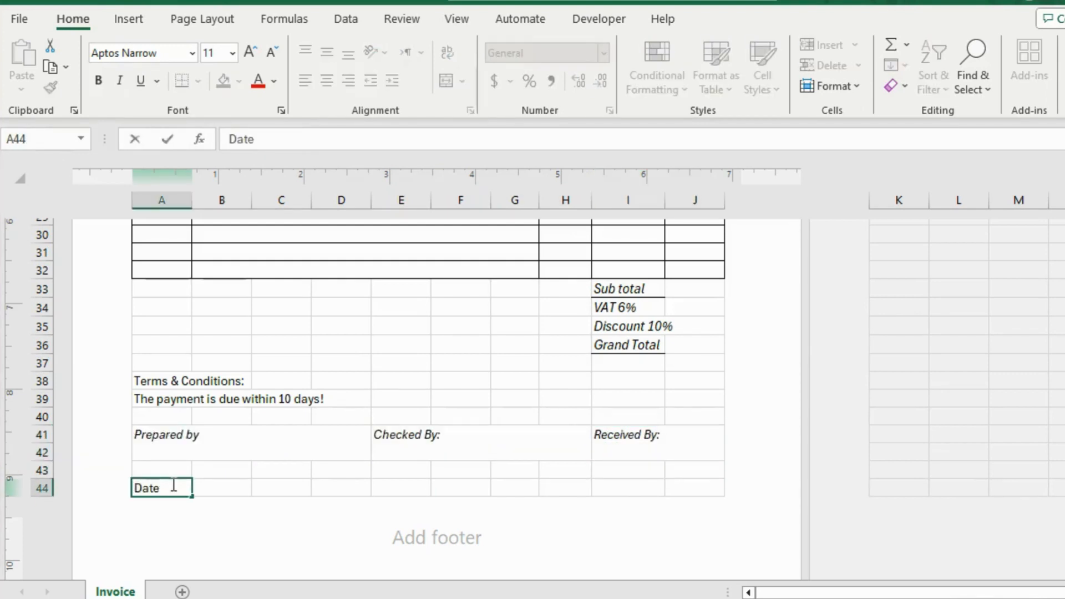
Enter the label "Date & Time" in A44 below the signature labels.
type("& T")
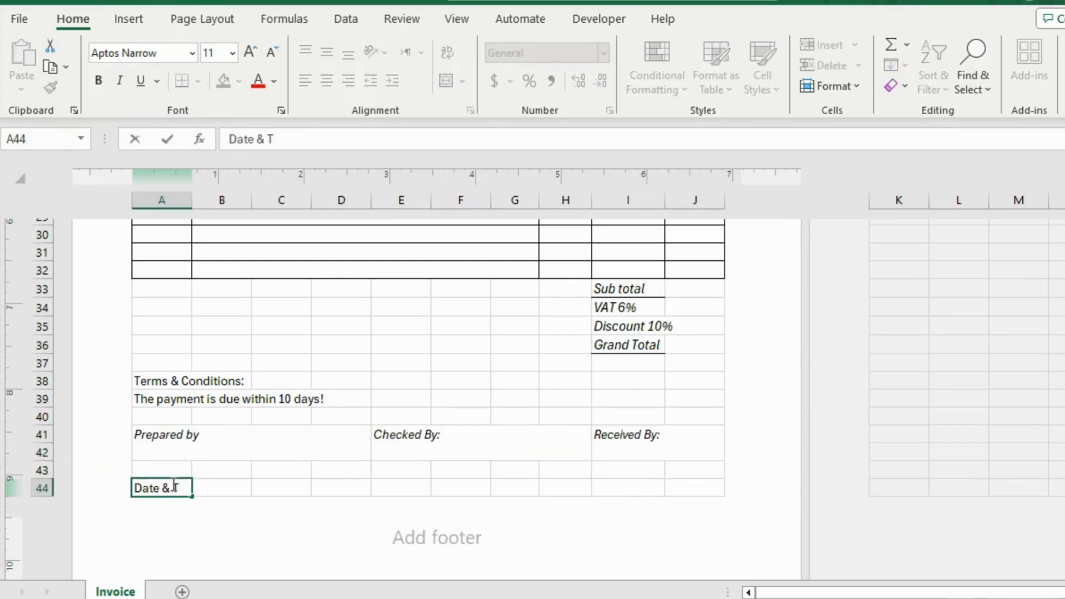
type("ime")
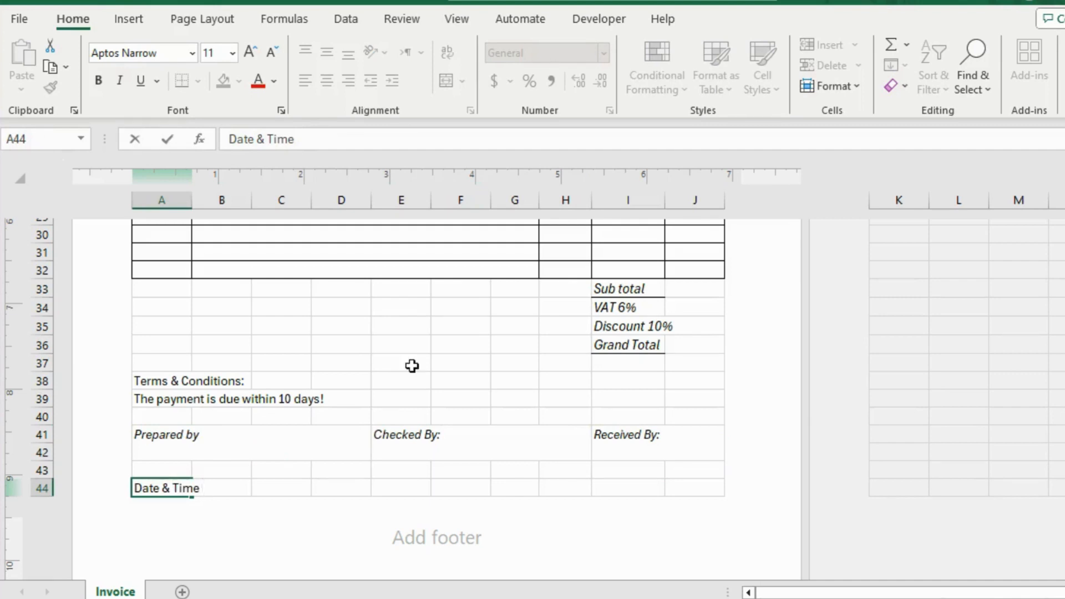
Number the first three item rows 1, 2 and 3 in the S/N column, A18:A20.
scroll(411, 363, "up", 5)
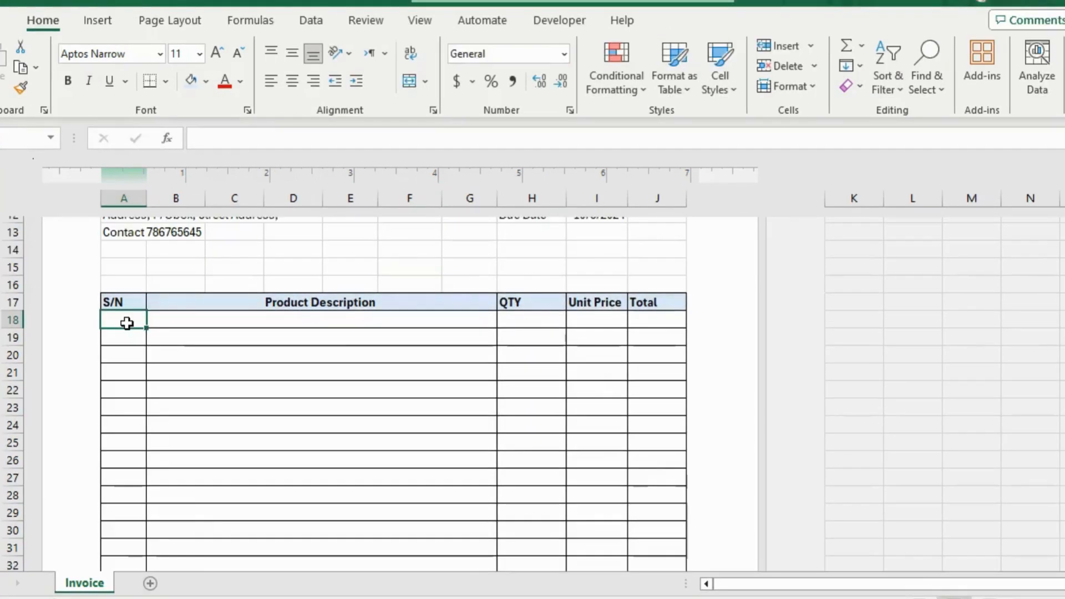
left_click(124, 336)
left_click(127, 324)
type("1")
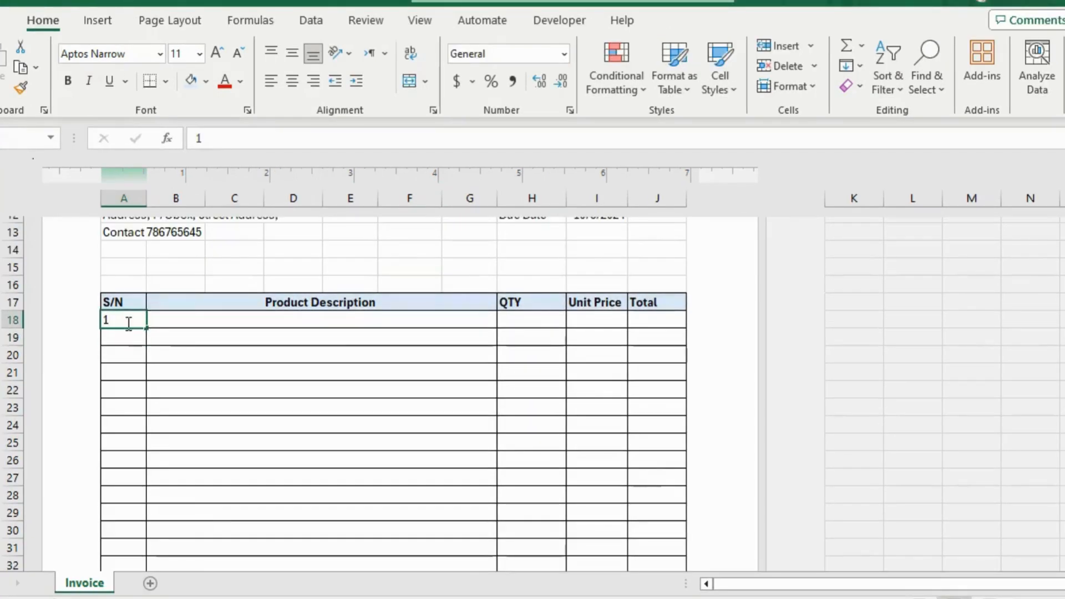
key("Return")
type("2")
key("Return")
type("3")
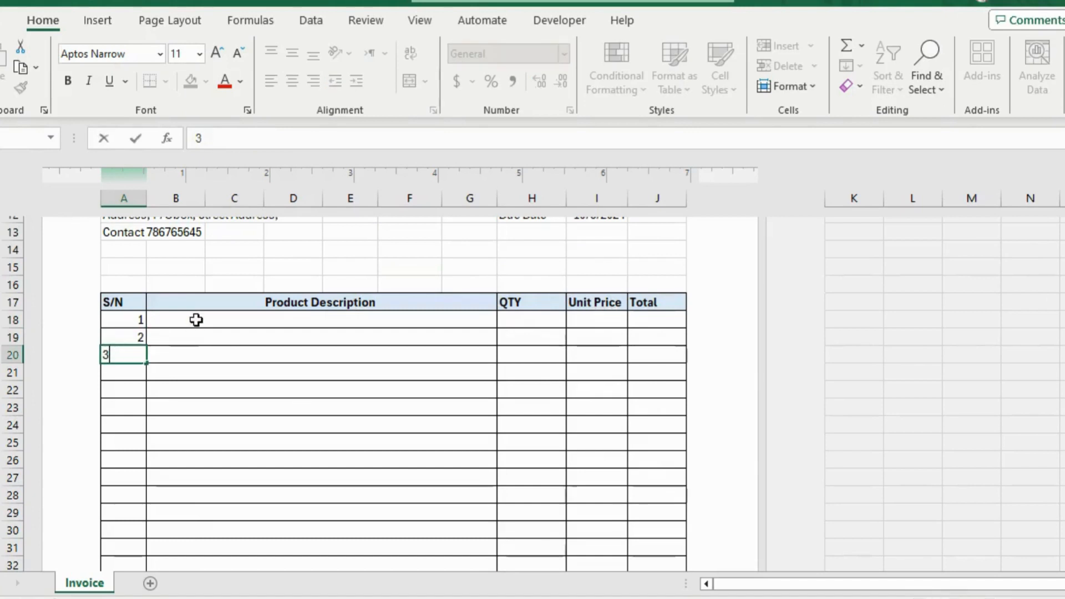
Enter the descriptions "Product 1", "Product 2" and "Product 3" in rows 18 to 20 of the item table.
left_click(197, 321)
type("Product 1")
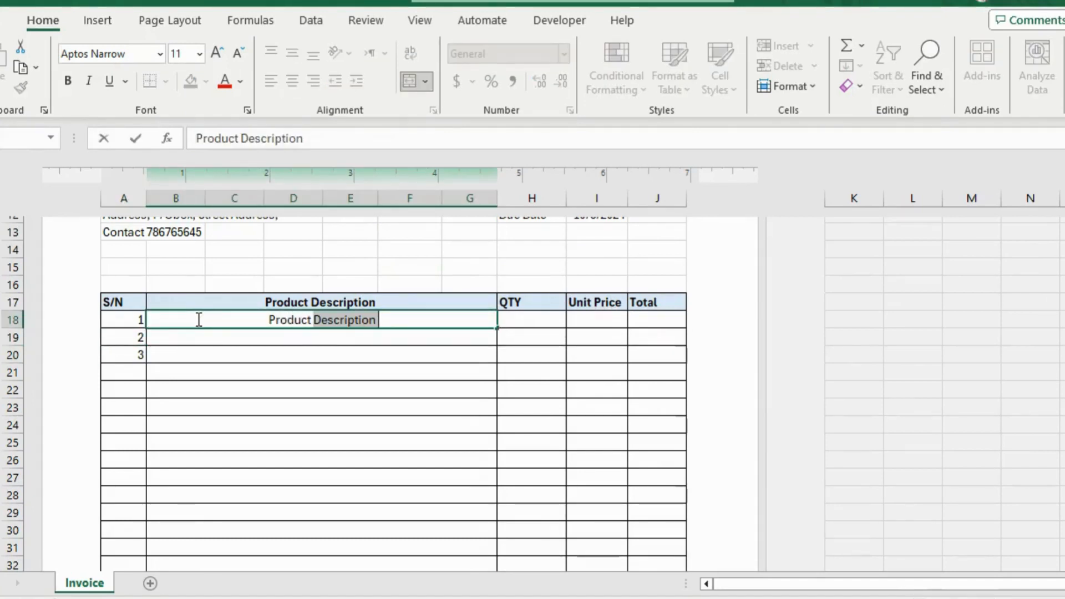
key("Return")
type("Product 2")
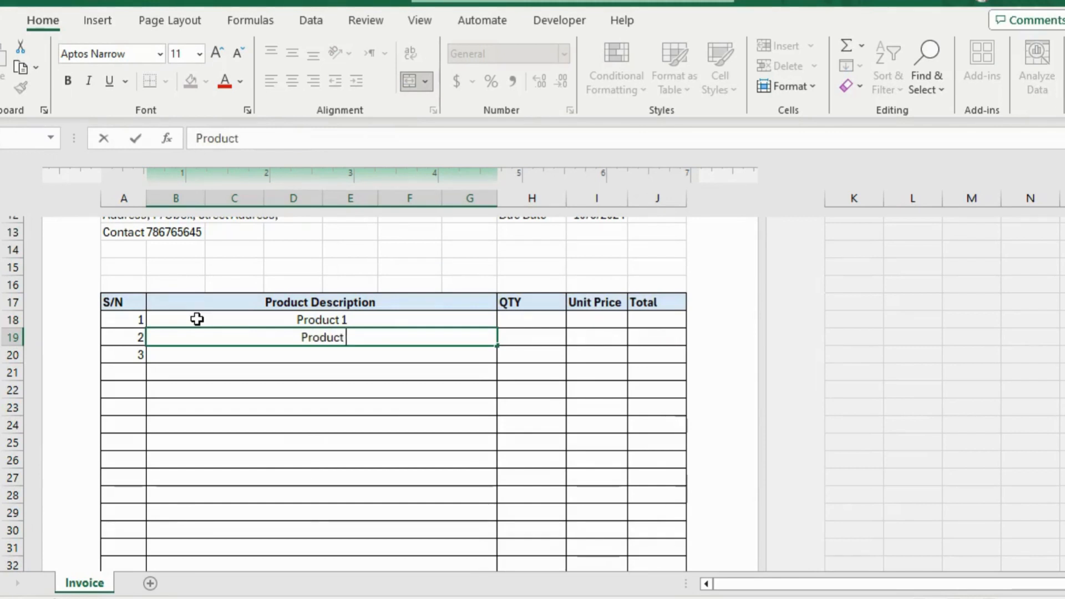
key("Return")
type("Product 3")
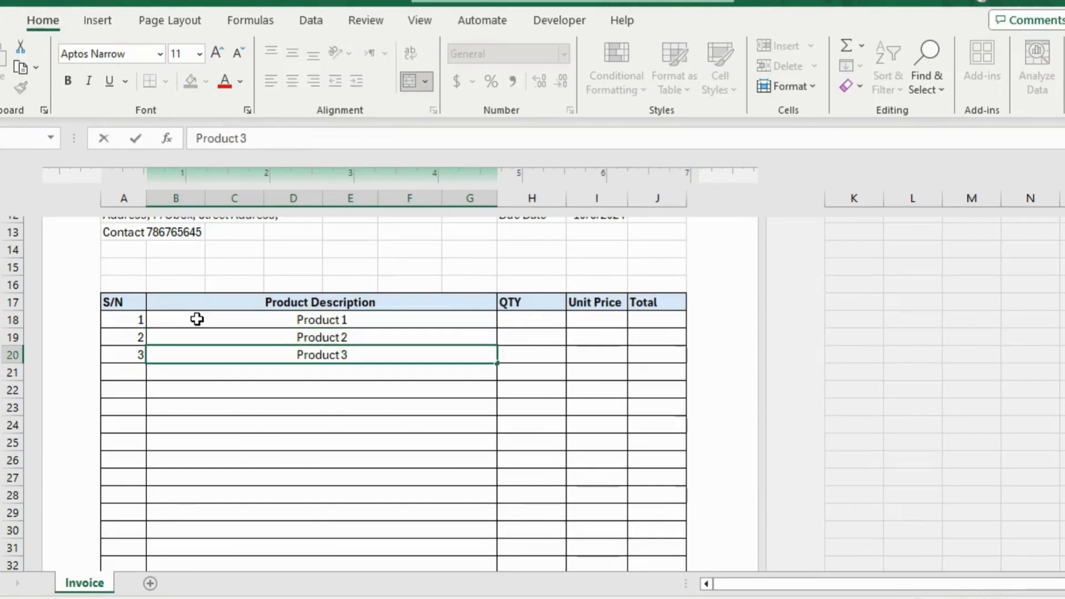
Enter the quantities 10, 20 and 25 for the three products in H18:H20.
left_click(550, 319)
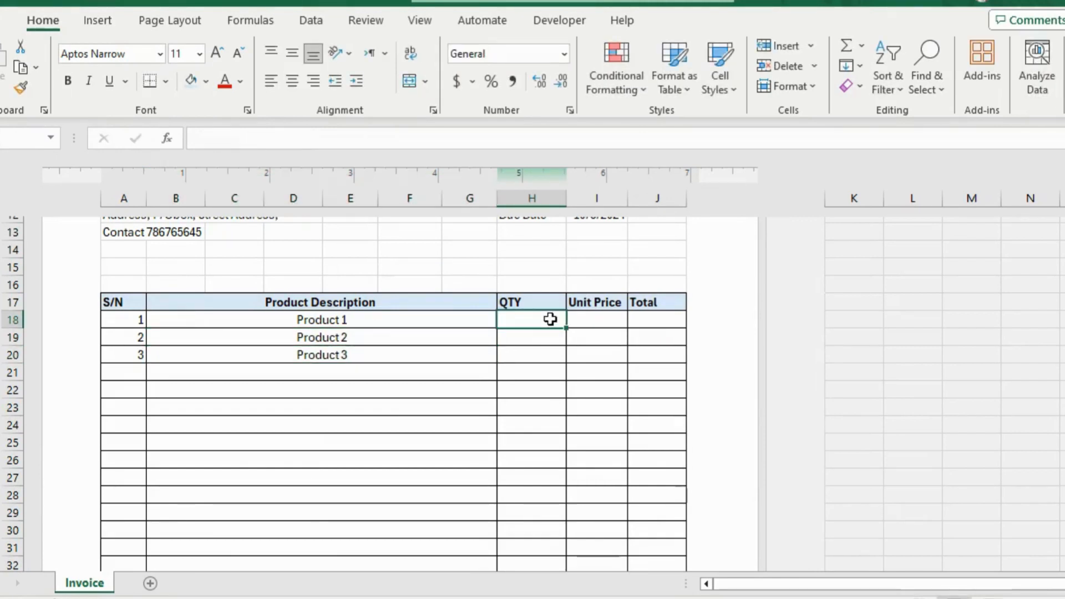
type("10")
key("Return")
type("20")
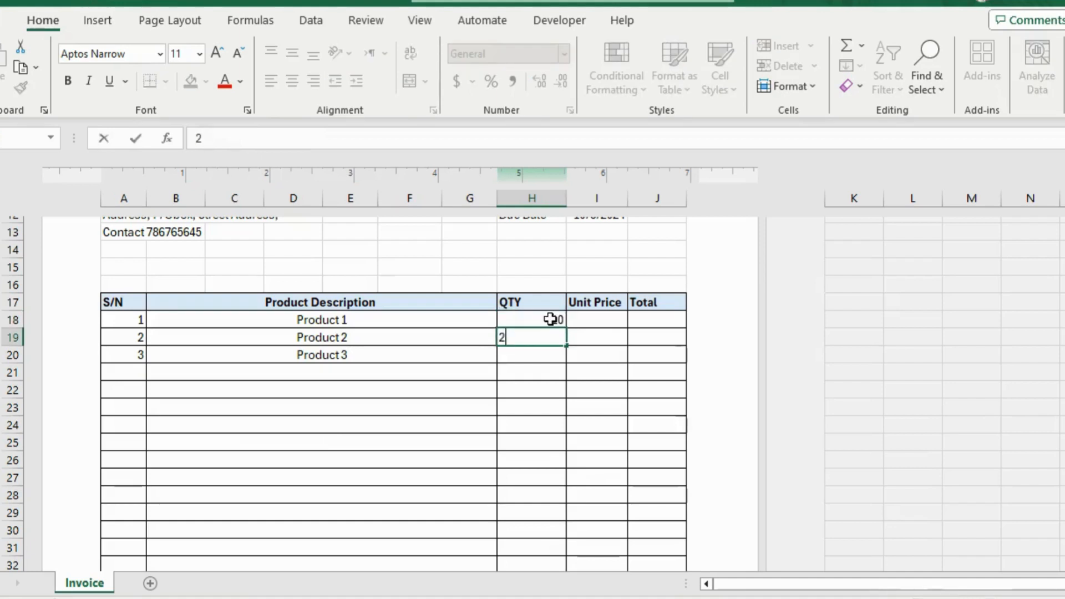
key("Return")
type("25")
key("Return")
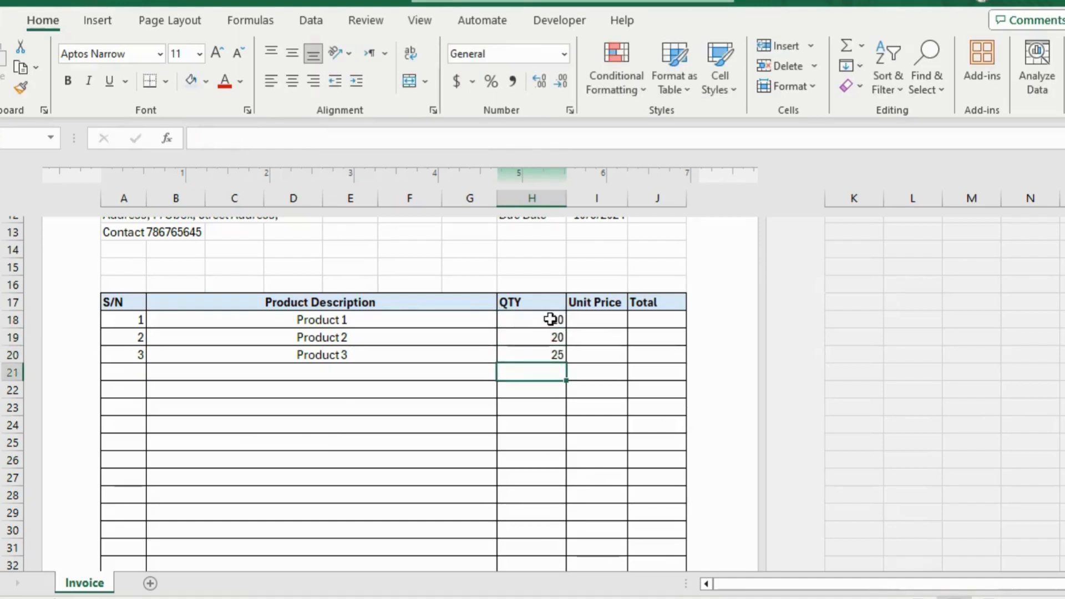
Enter the unit prices 500, 600 and 800 for the three products in I18:I20.
key("Up")
key("Up")
key("Up")
key("Right")
type("500")
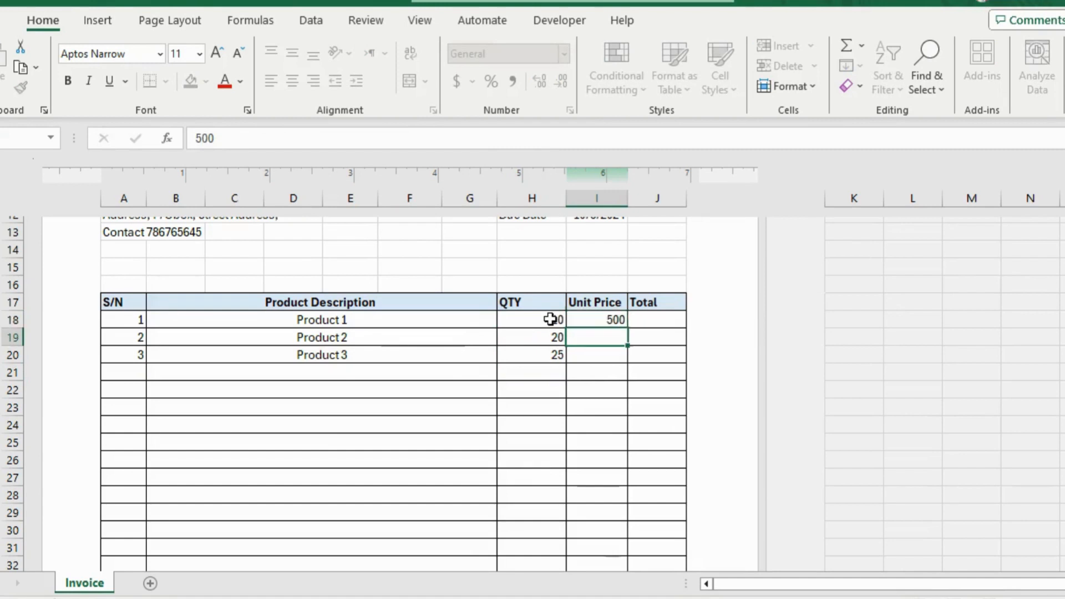
key("Return")
type("600")
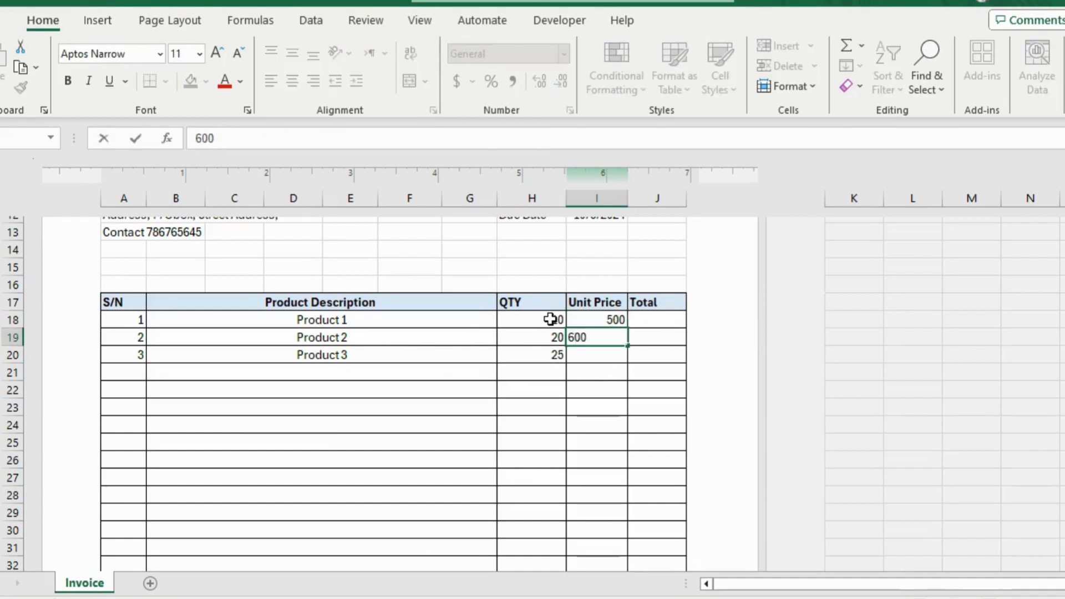
key("Return")
type("8")
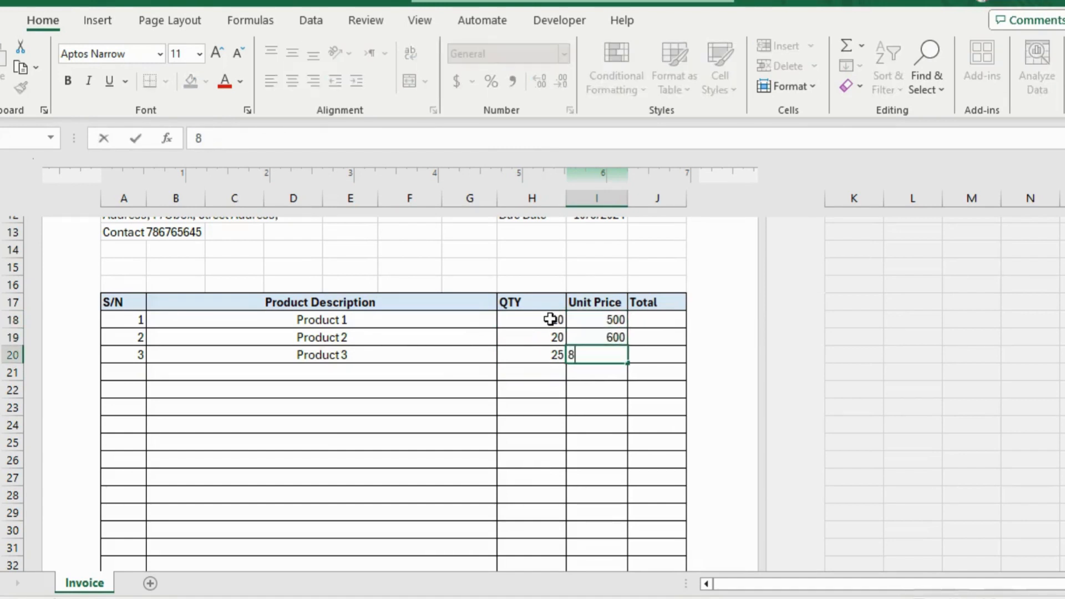
key("Return")
Calculate the first product's total in J18 with the formula =H18*I18.
key("Up")
key("Up")
key("Up")
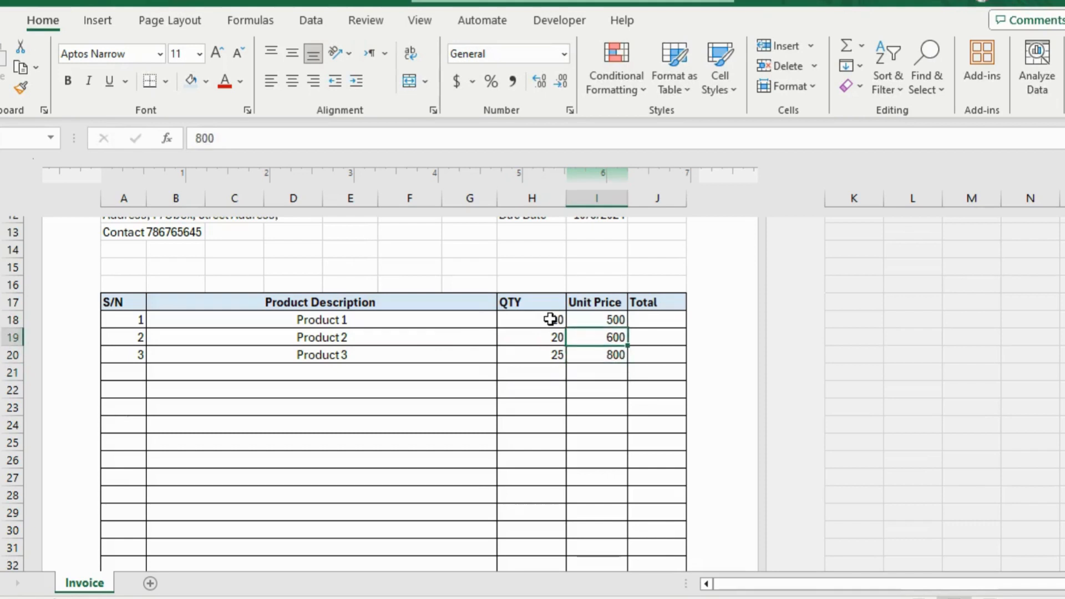
key("Right")
type("=")
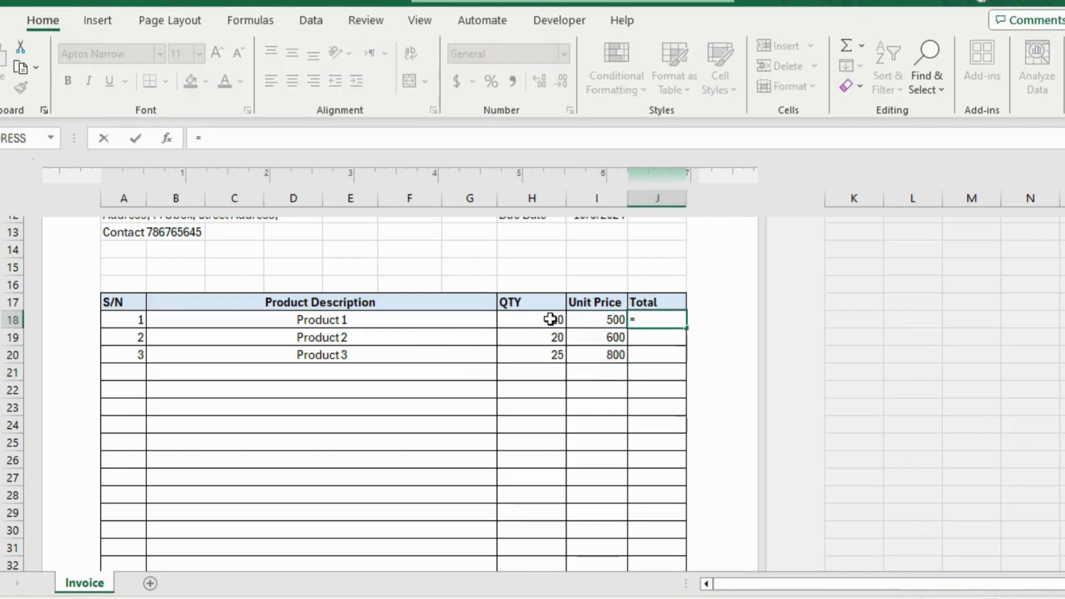
left_click(555, 320)
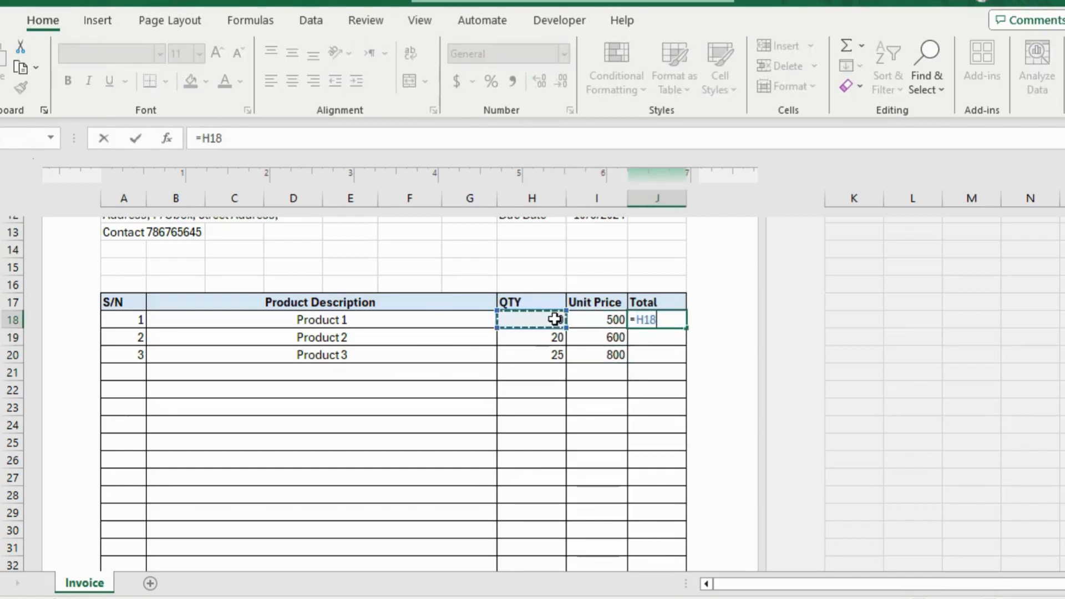
type("*")
left_click(604, 320)
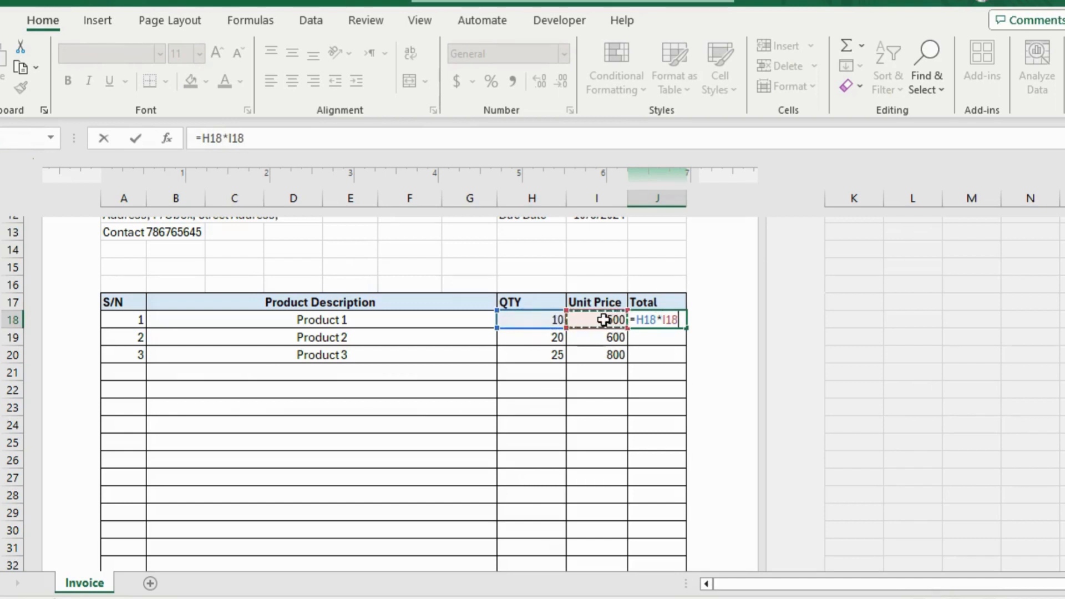
key("Return")
left_click(674, 322)
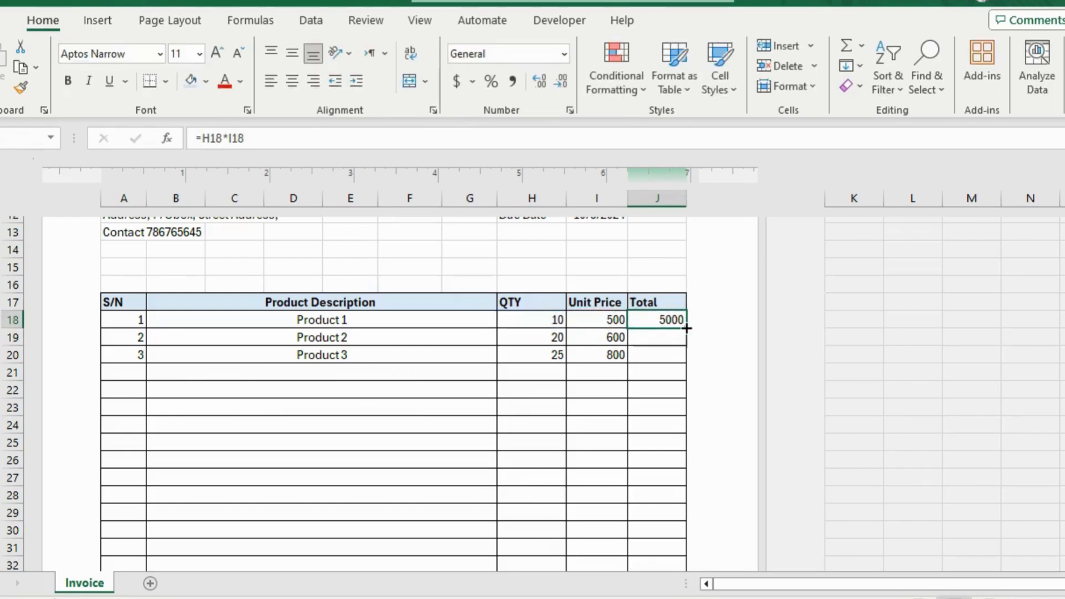
Copy the total formula down to the table's last row, J32, and sum the Total column in the Sub total cell J33.
left_click_drag(687, 328, 655, 571)
scroll(576, 443, "down", 4)
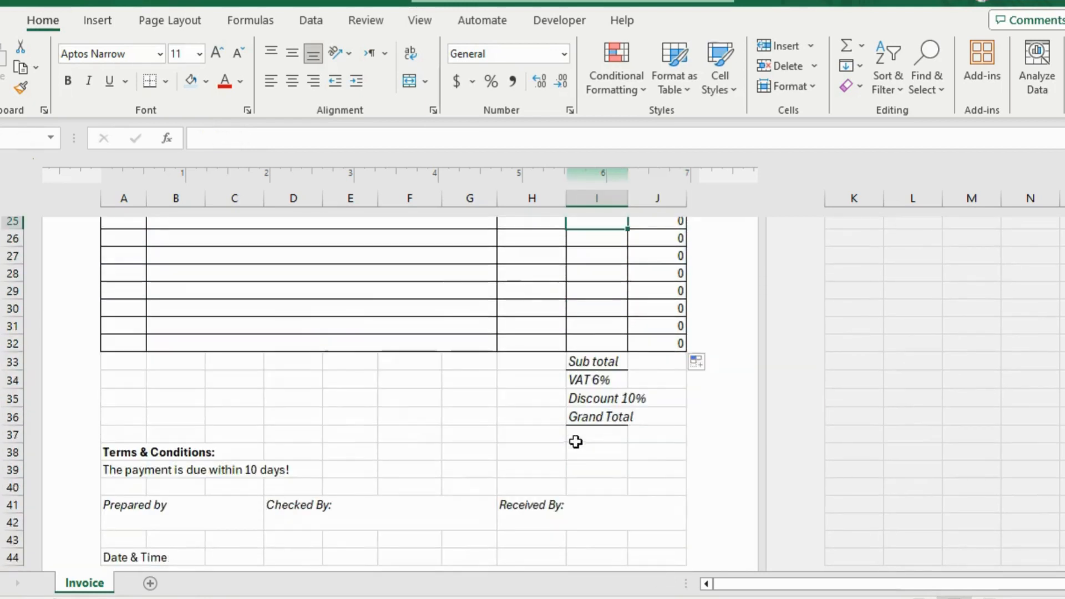
left_click(657, 362)
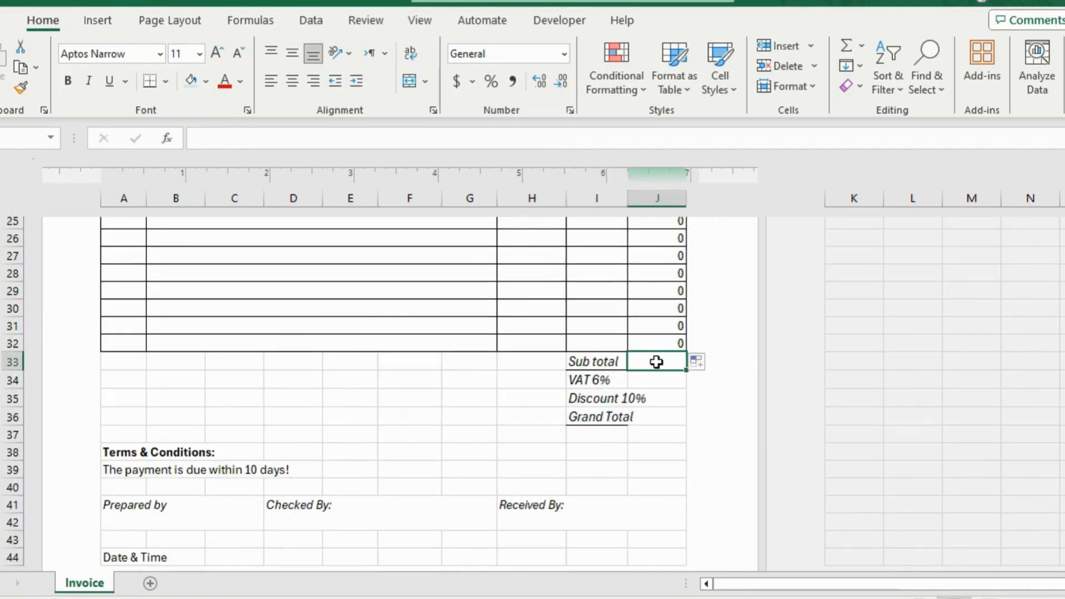
key("alt+equal")
key("Return")
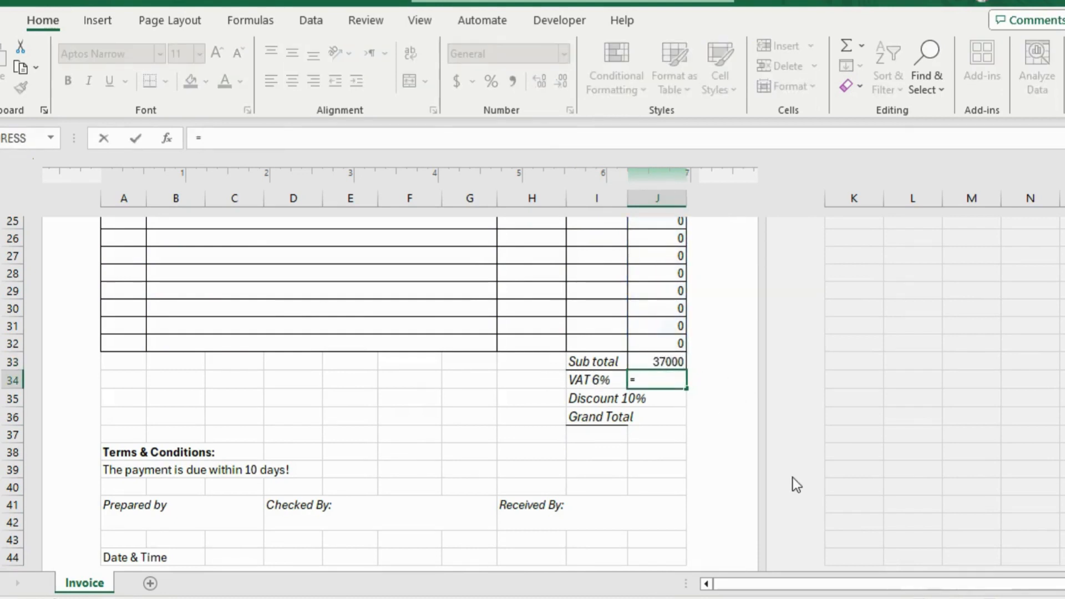
Calculate the VAT in J34 with the formula =J33*6%.
type("=")
left_click(654, 361)
type("*")
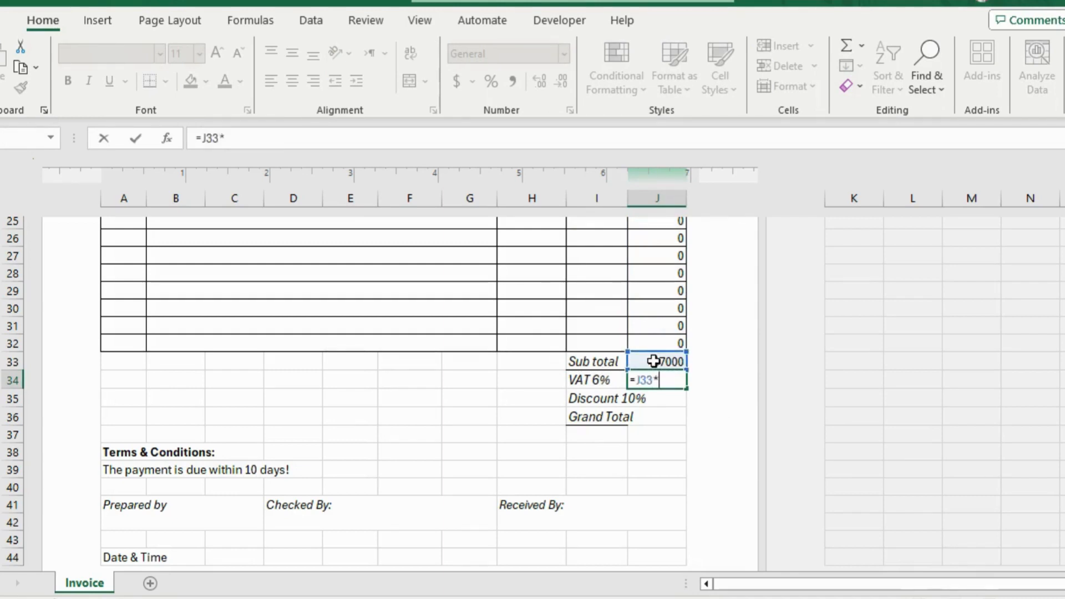
type("6%")
key("Return")
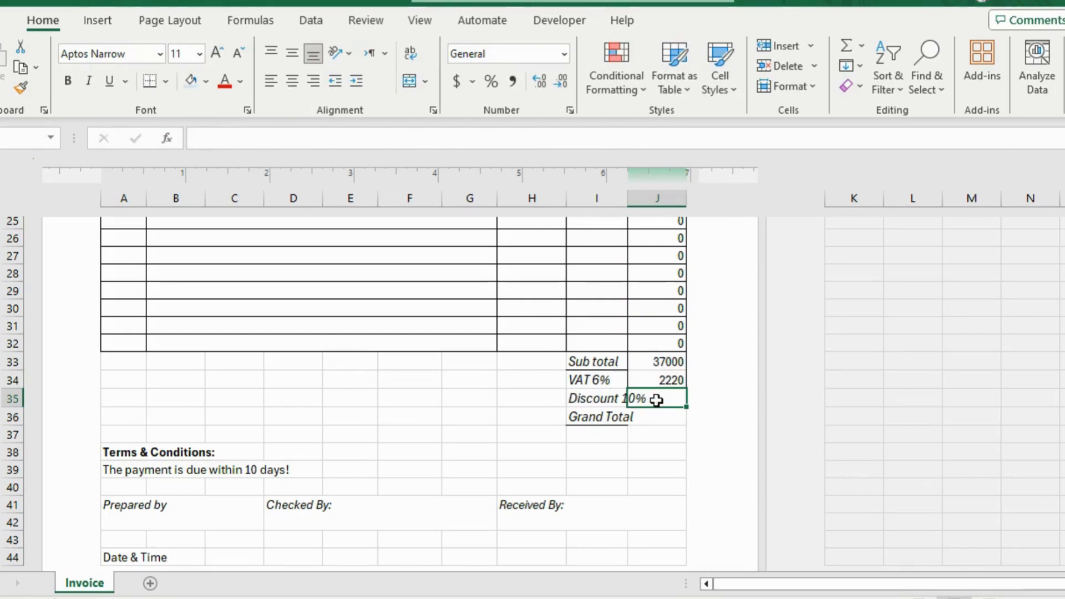
Calculate the discount in J35 with the formula =J33*10%.
type("=")
left_click(662, 362)
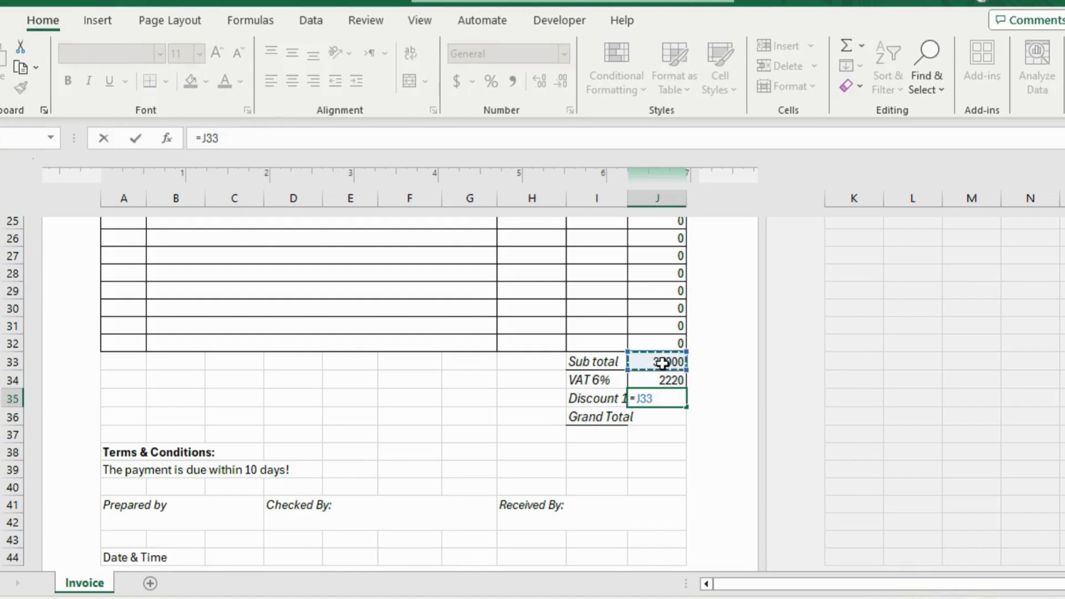
type("*10%")
key("Return")
type("=")
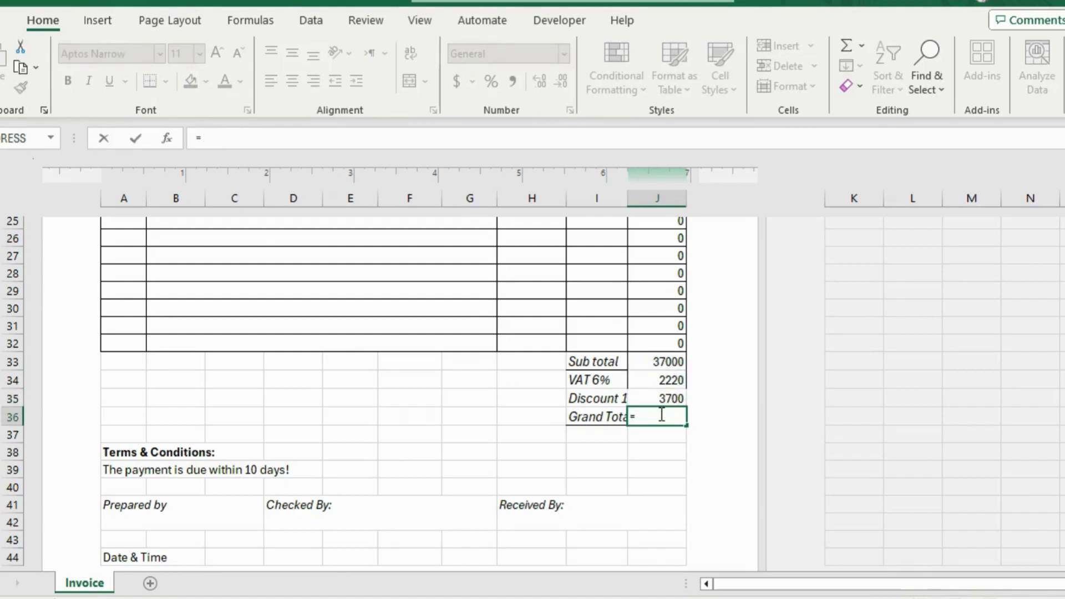
key("Escape")
left_click(540, 431)
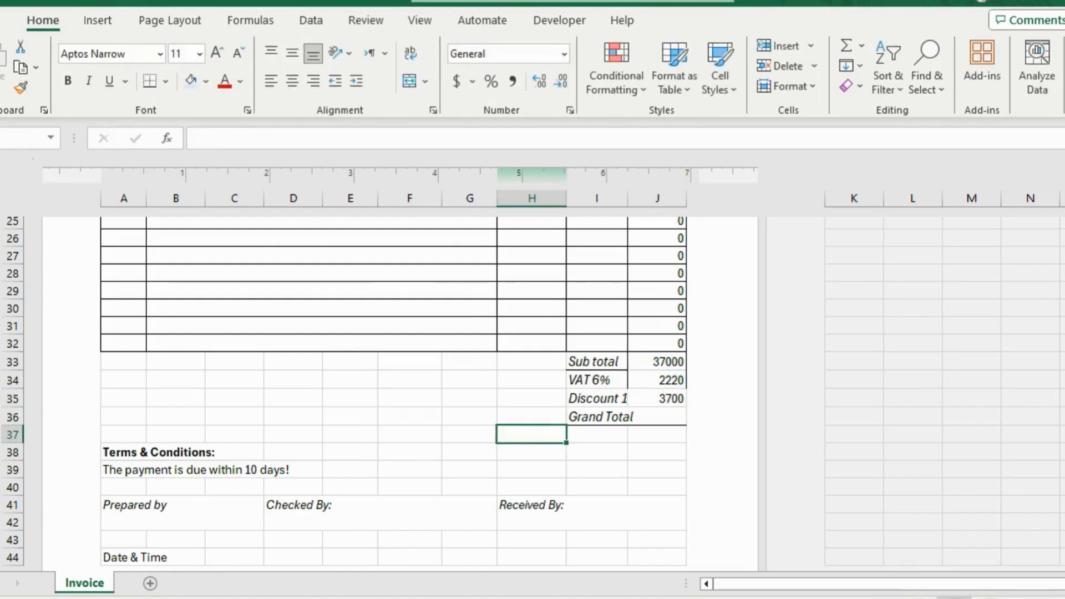
Calculate the grand total in J36 with the formula =J33+J34-J35.
left_click(671, 420)
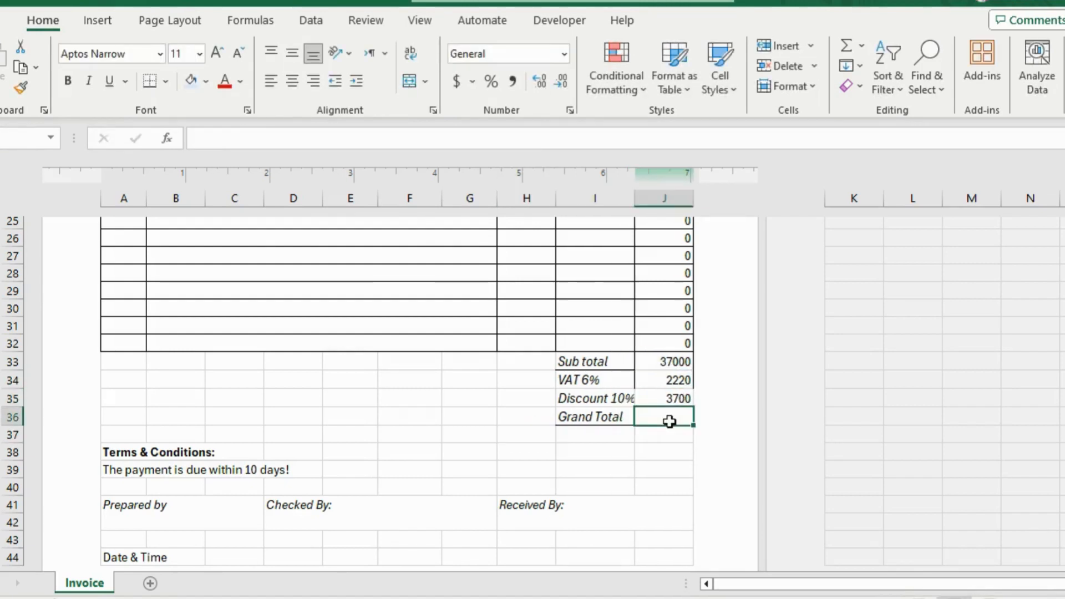
type("=")
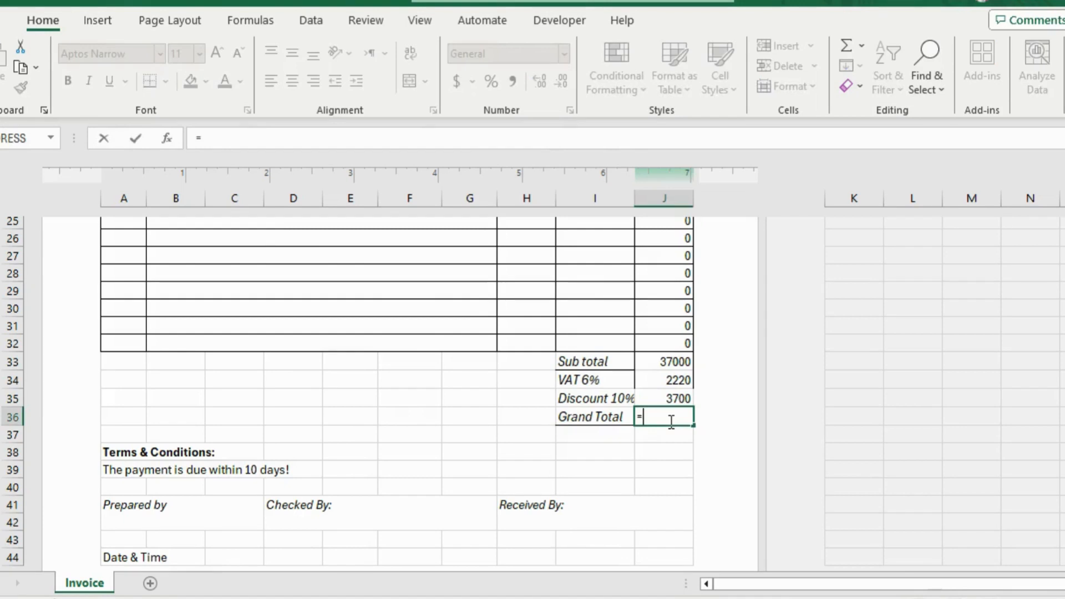
left_click(663, 364)
type("+")
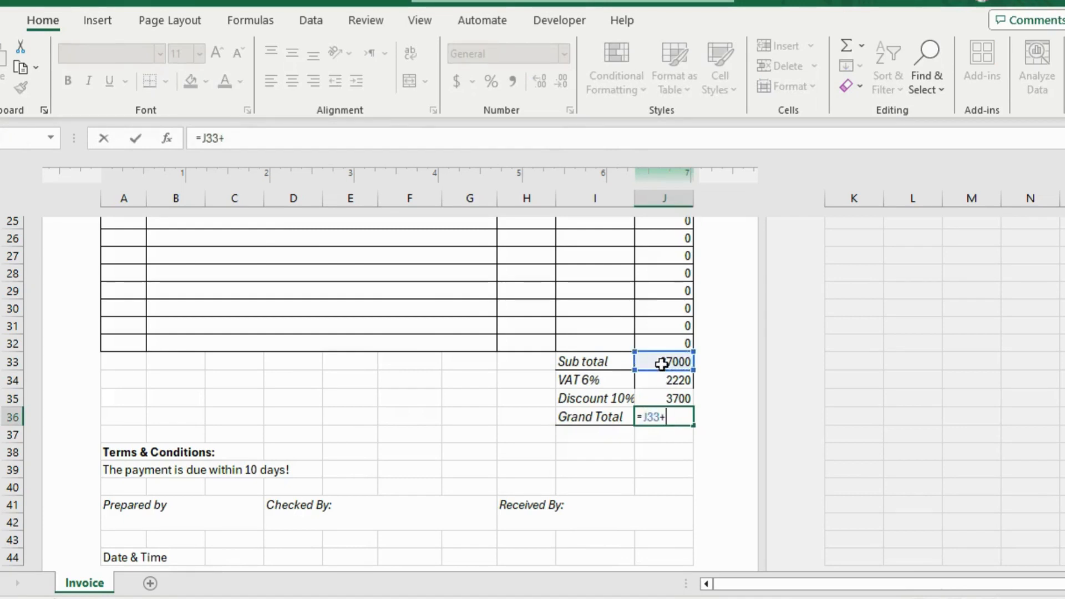
left_click(663, 379)
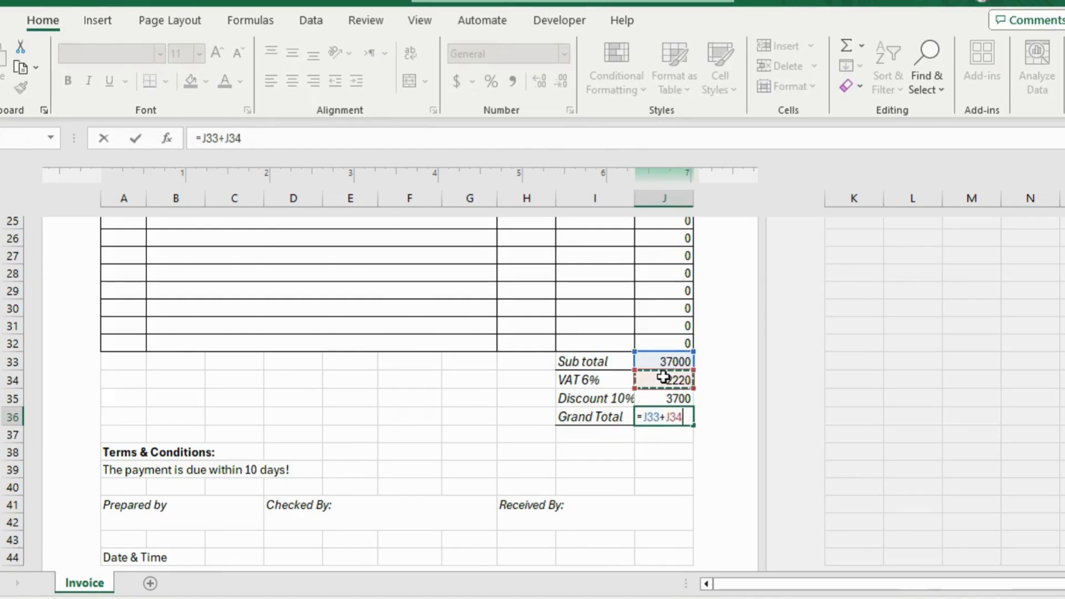
type("-")
left_click(665, 397)
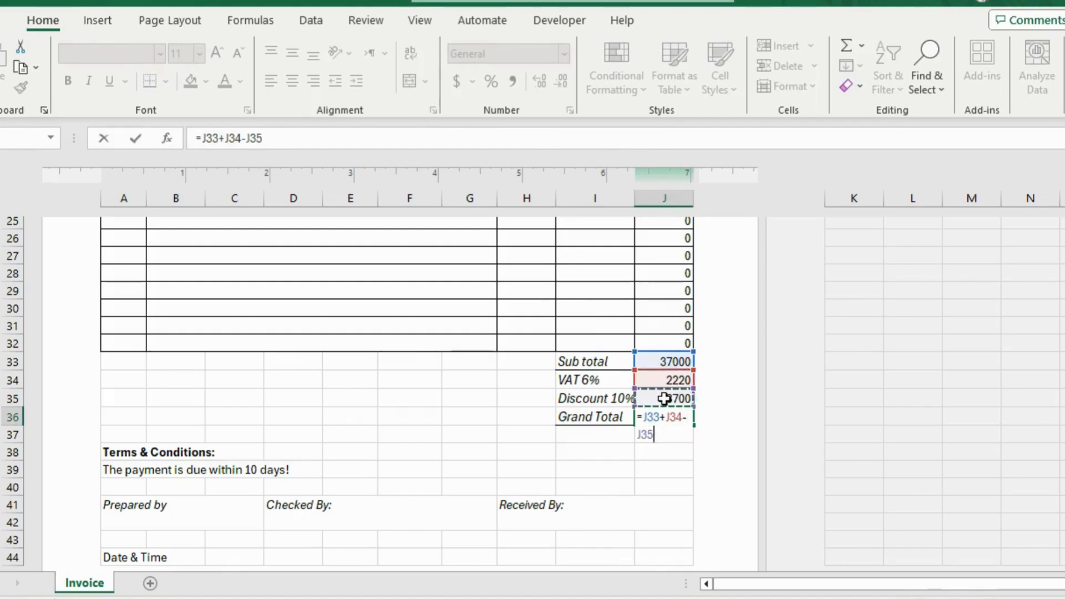
key("Return")
left_click(657, 415)
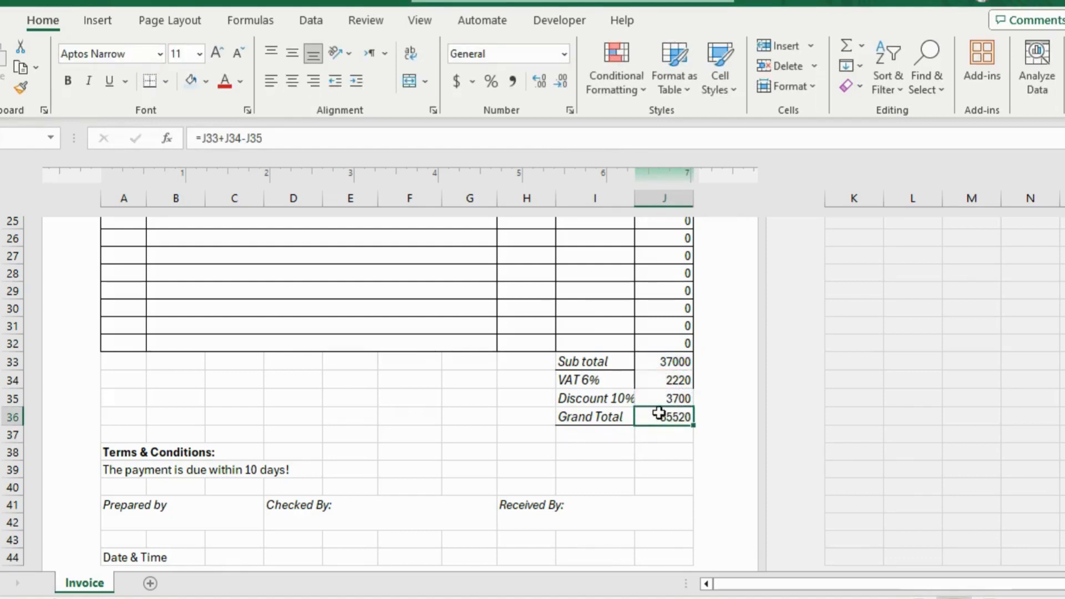
left_click_drag(577, 369, 659, 411)
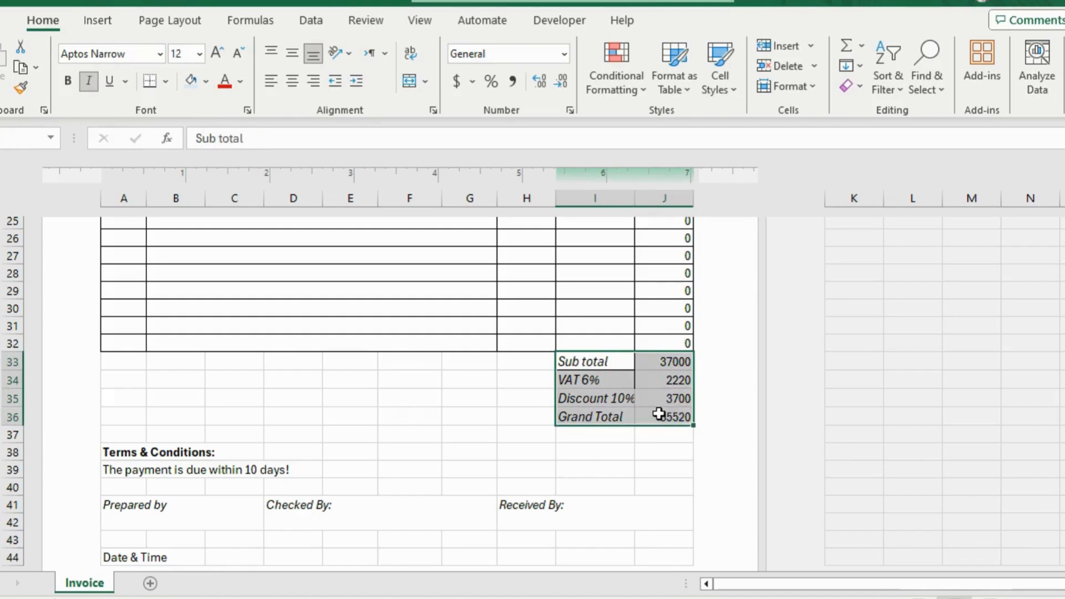
left_click(610, 379)
Add a fourth item in row 21 with S/N 4, description "Product 4", quantity 57 and unit price 200.
scroll(400, 299, "up", 5)
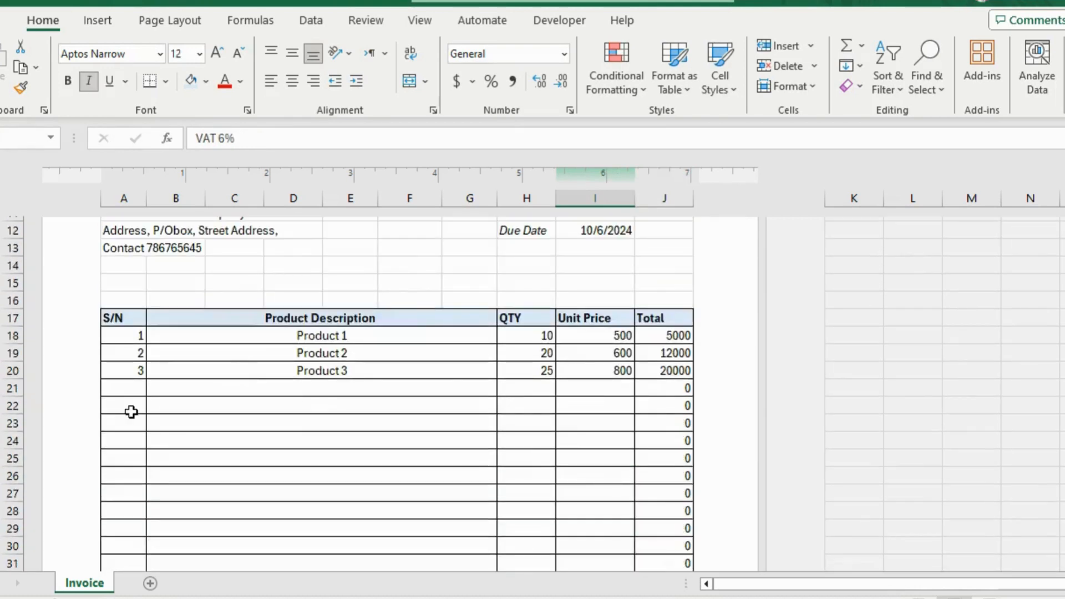
left_click(129, 392)
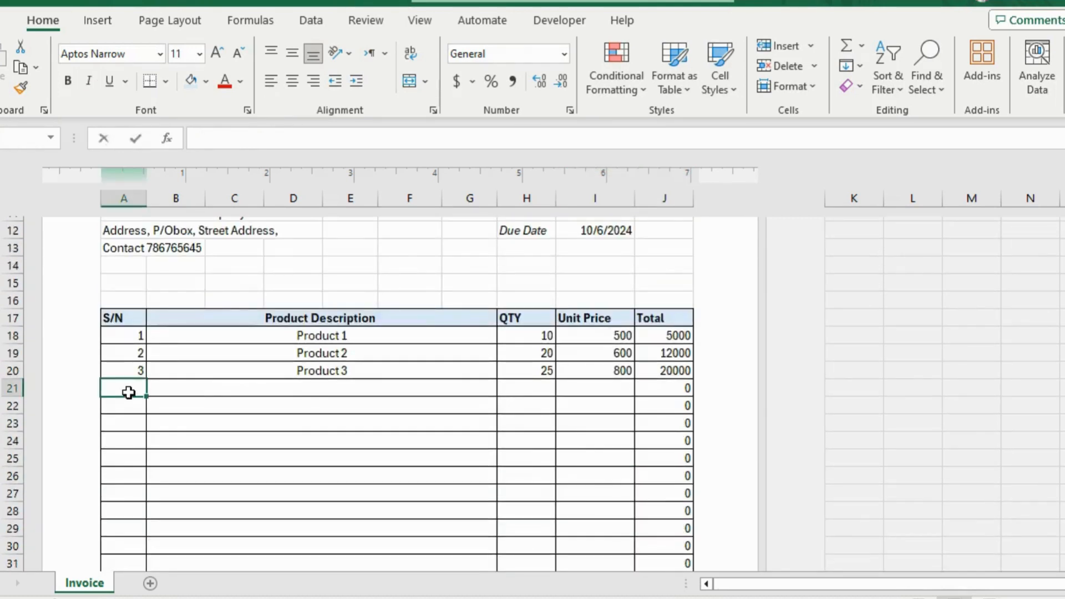
type("4")
key("Tab")
type("Product 4")
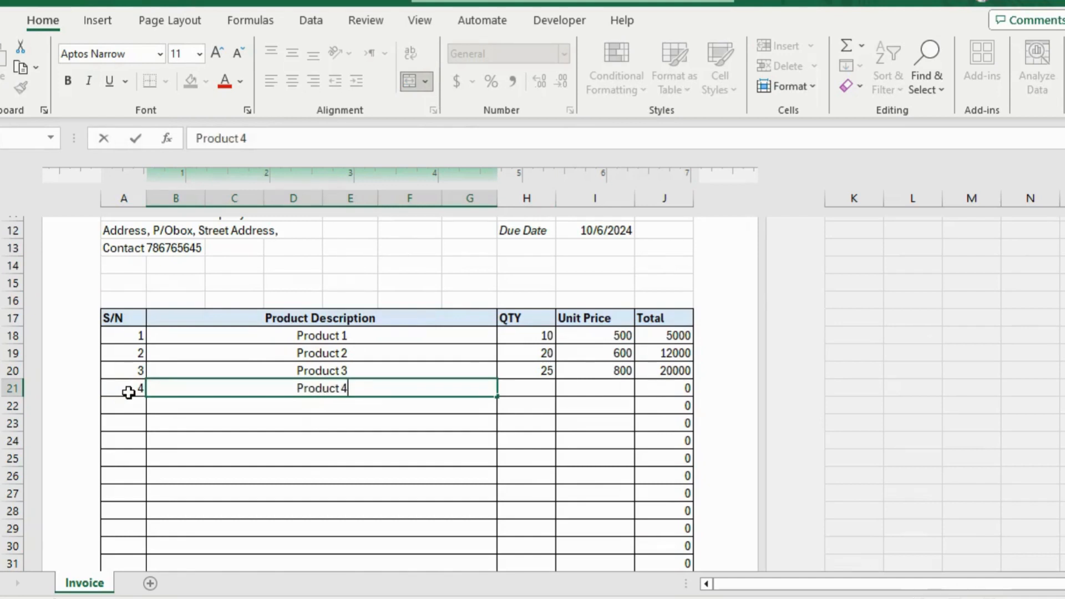
key("Tab")
type("5")
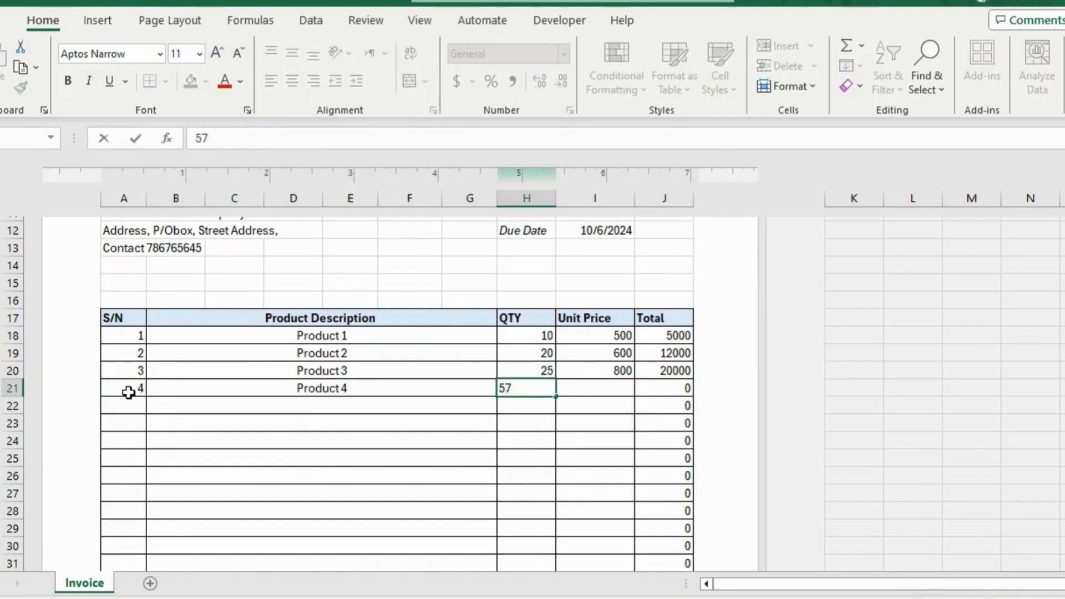
key("Tab")
type("2")
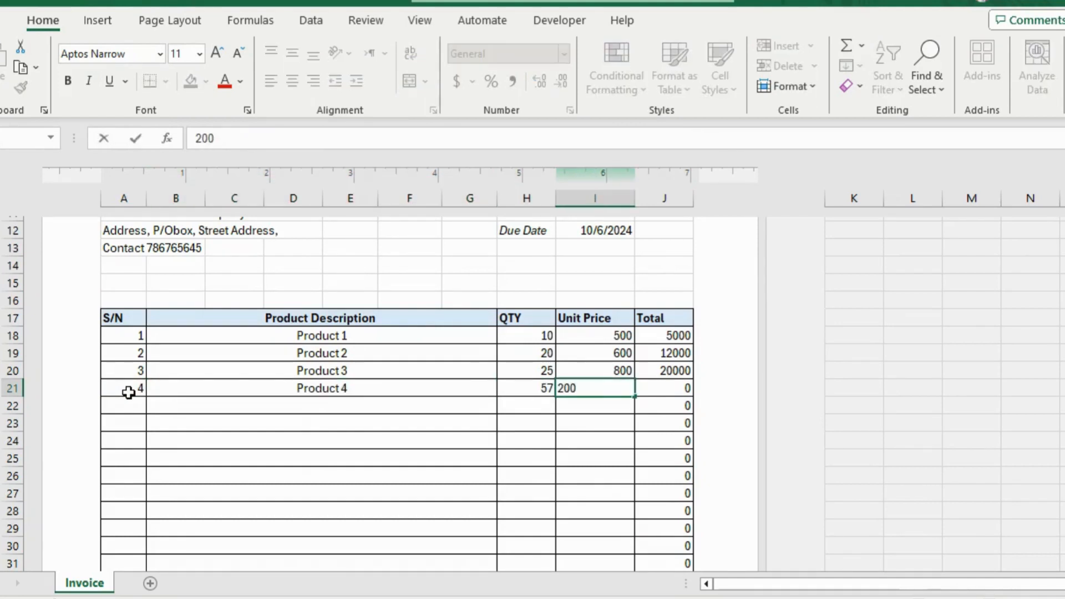
key("Return")
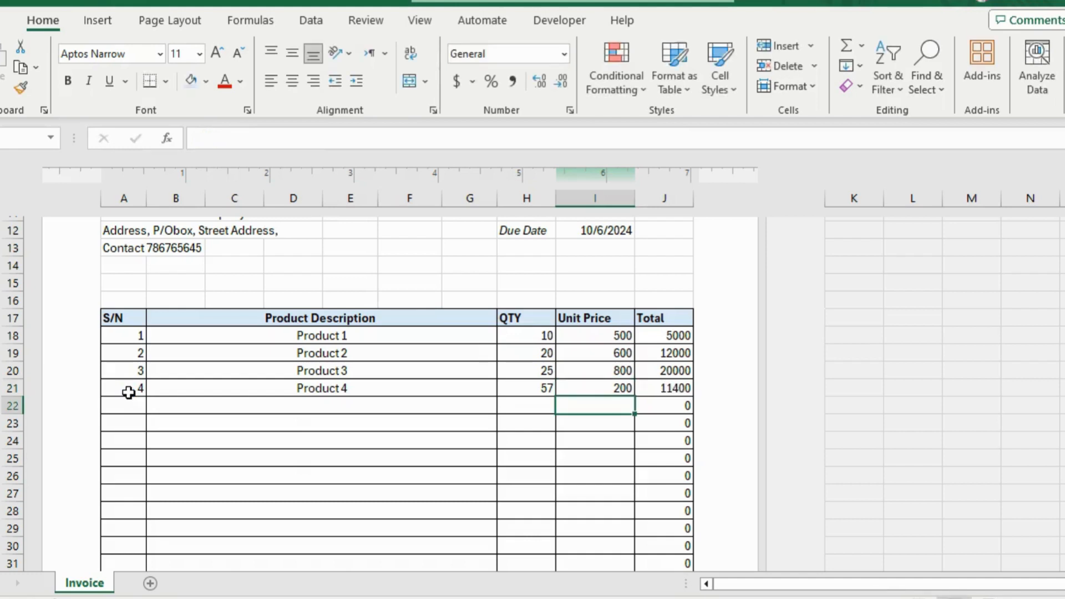
Check the Product 4 total in J21 and the summary amounts in J33:J36.
left_click(687, 385)
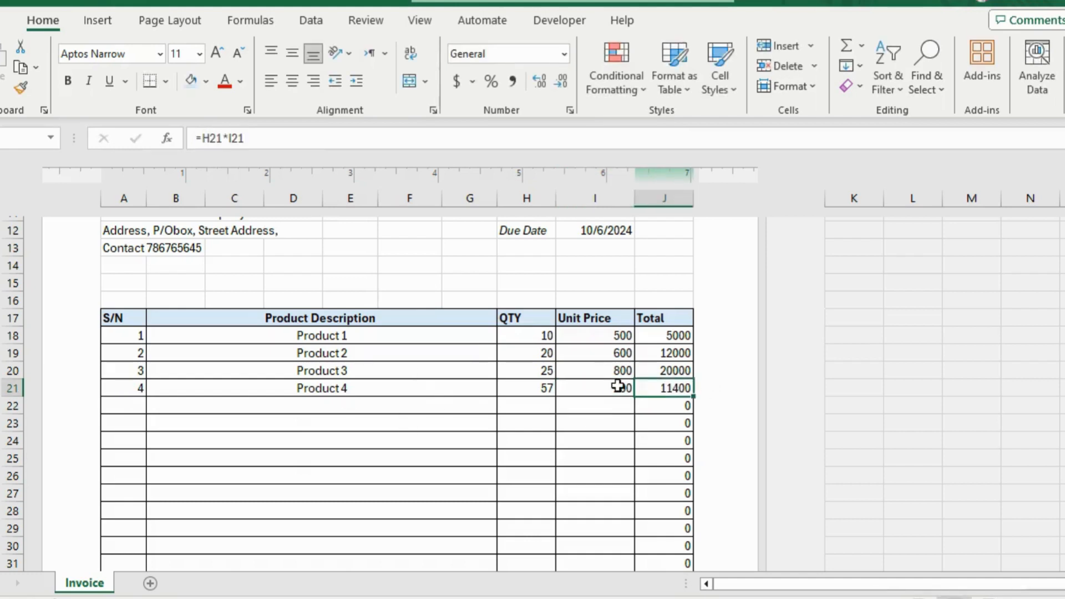
scroll(638, 387, "down", 5)
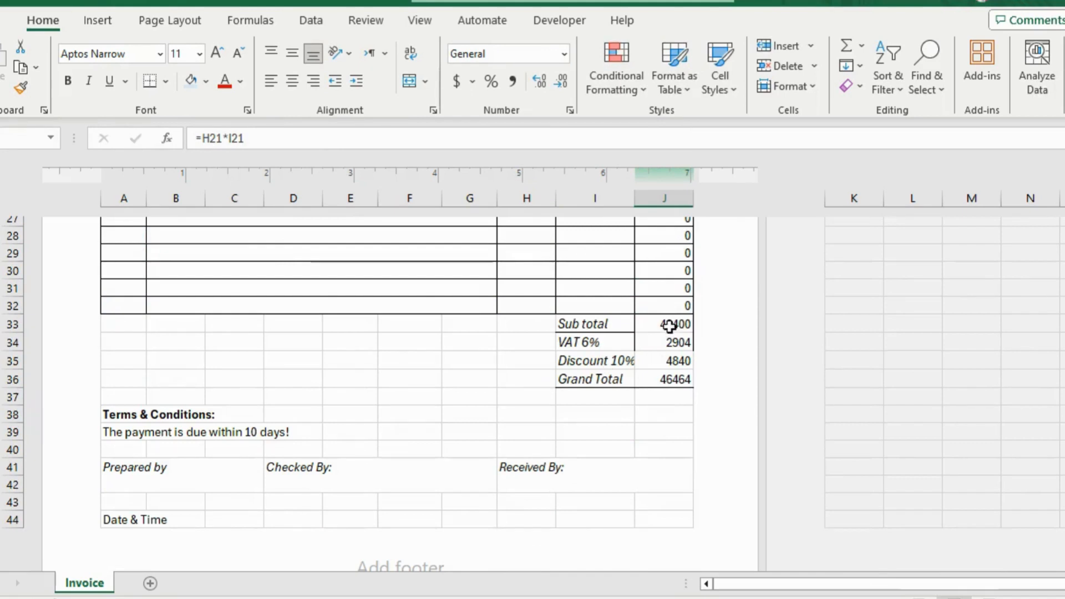
left_click_drag(673, 325, 669, 379)
left_click(481, 383)
Open the print settings for the invoice sheet.
scroll(481, 387, "up", 7)
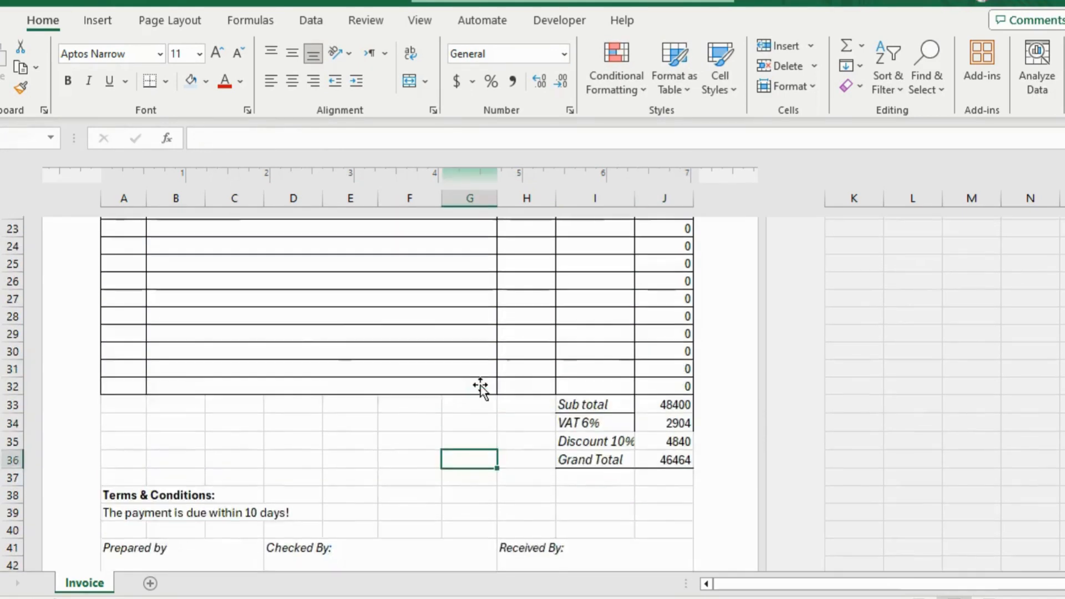
key("alt+f")
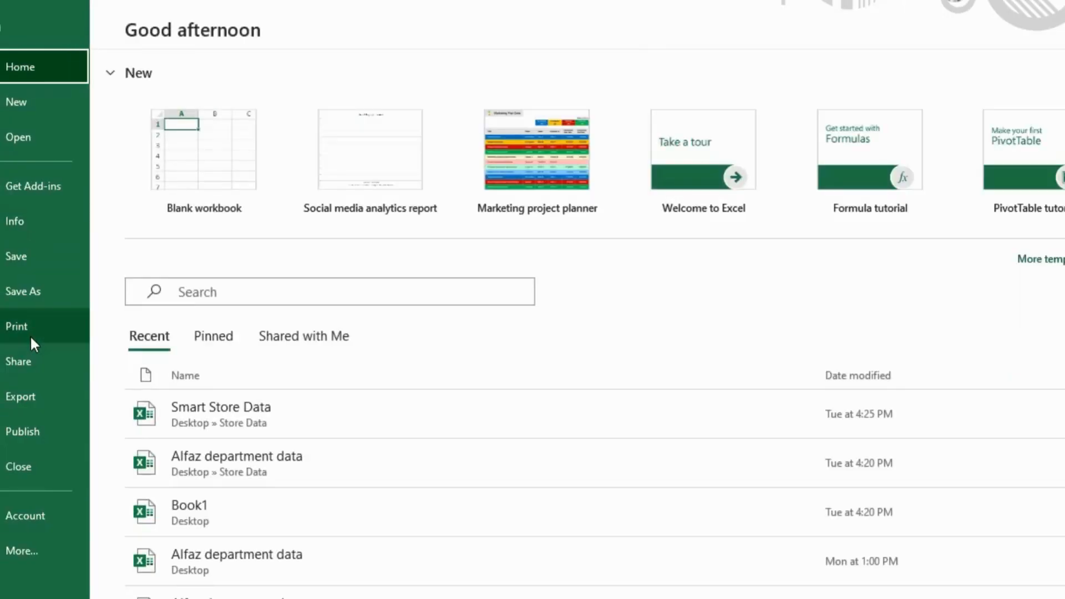
left_click(31, 333)
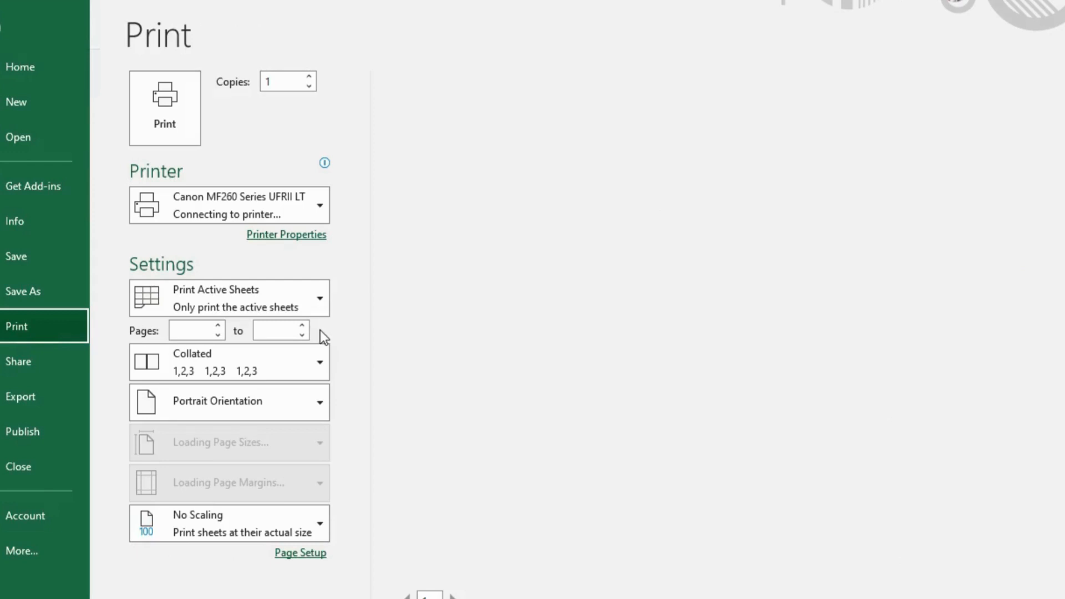